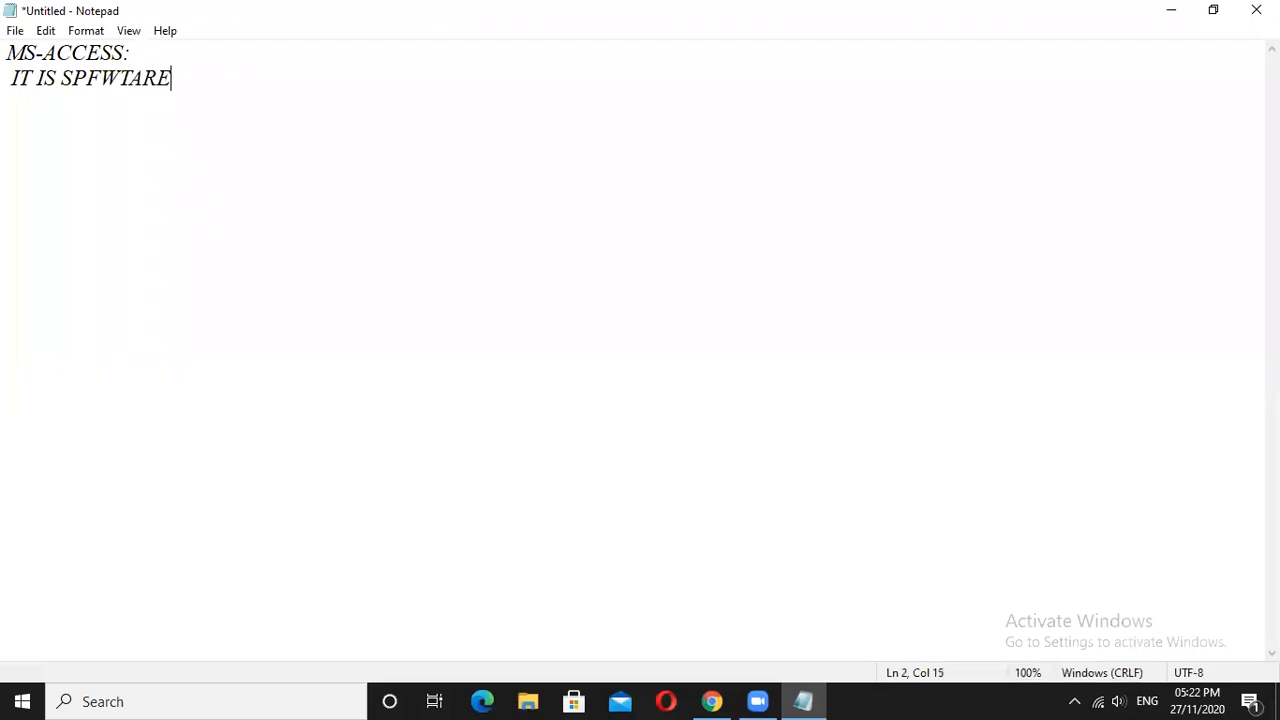
Remove the misspelled last word and complete the second line as "IT IS USED FOR MAKING DATABASE SHEETS OR DATABASE WORK.".
key(BackSpace)
key(BackSpace)
key(BackSpace)
key(BackSpace)
key(BackSpace)
key(BackSpace)
key(BackSpace)
key(BackSpace)
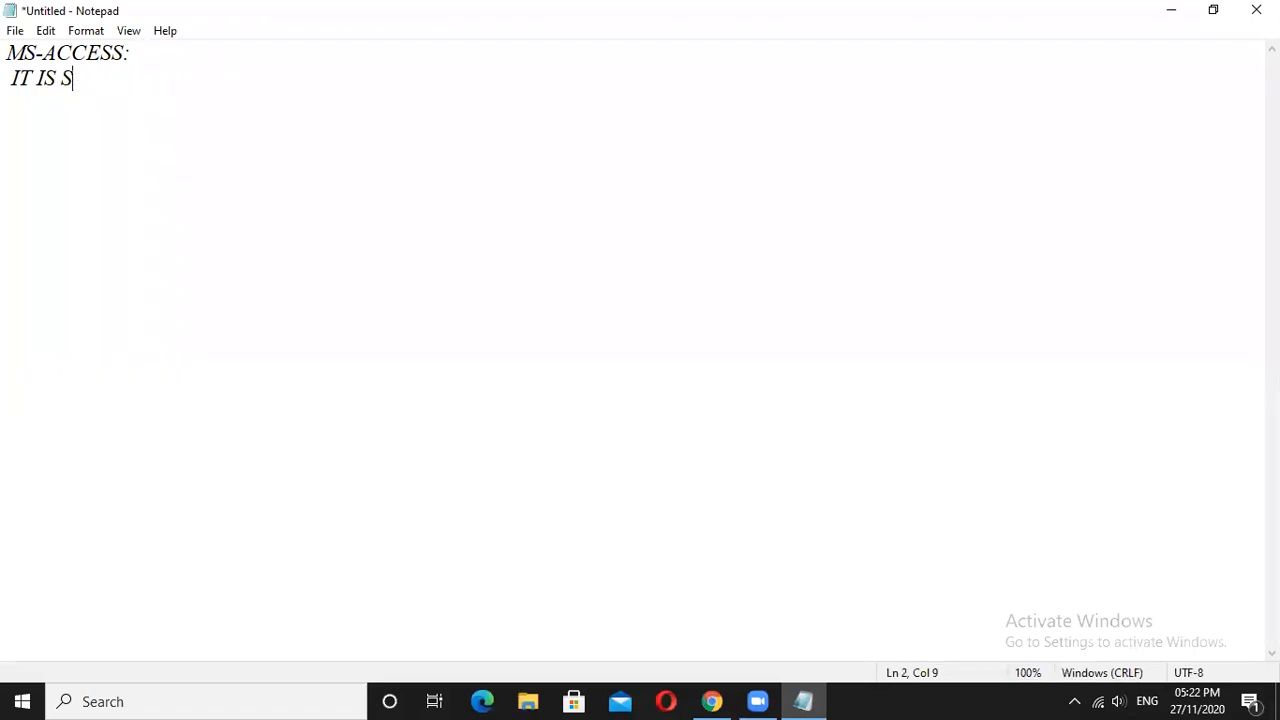
text(USED FOR  M)
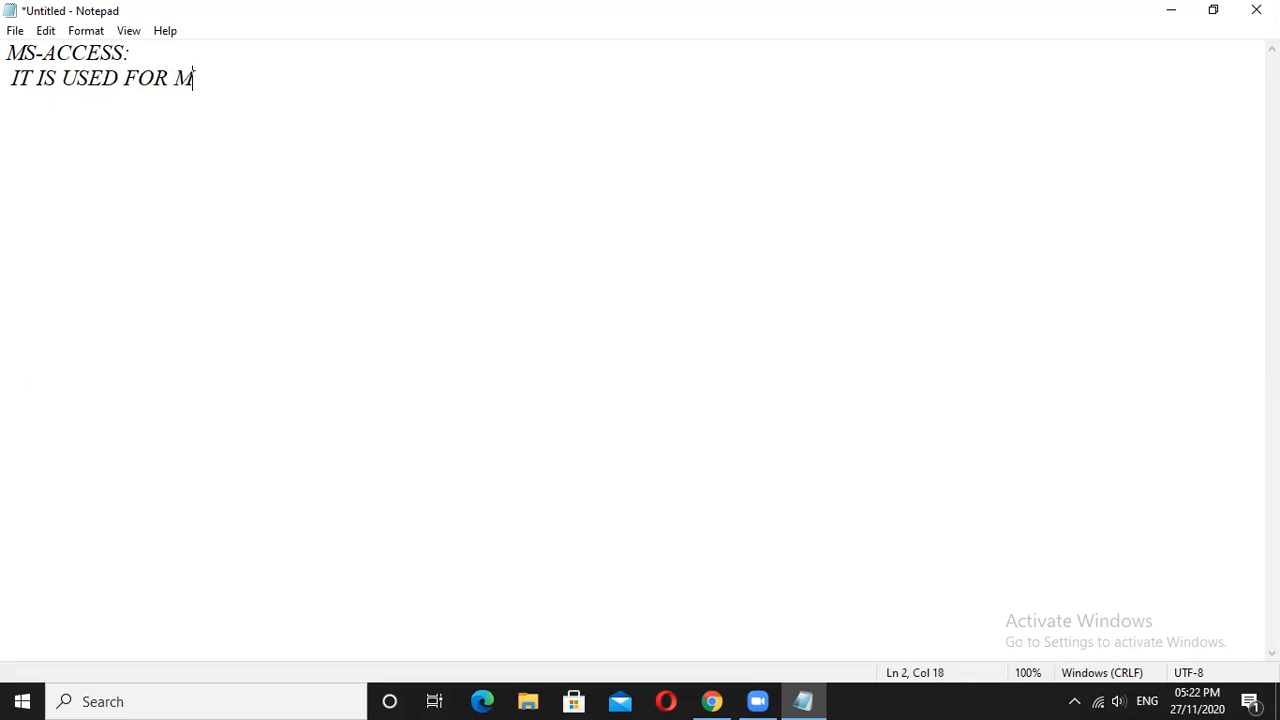
text(AKING DATAB)
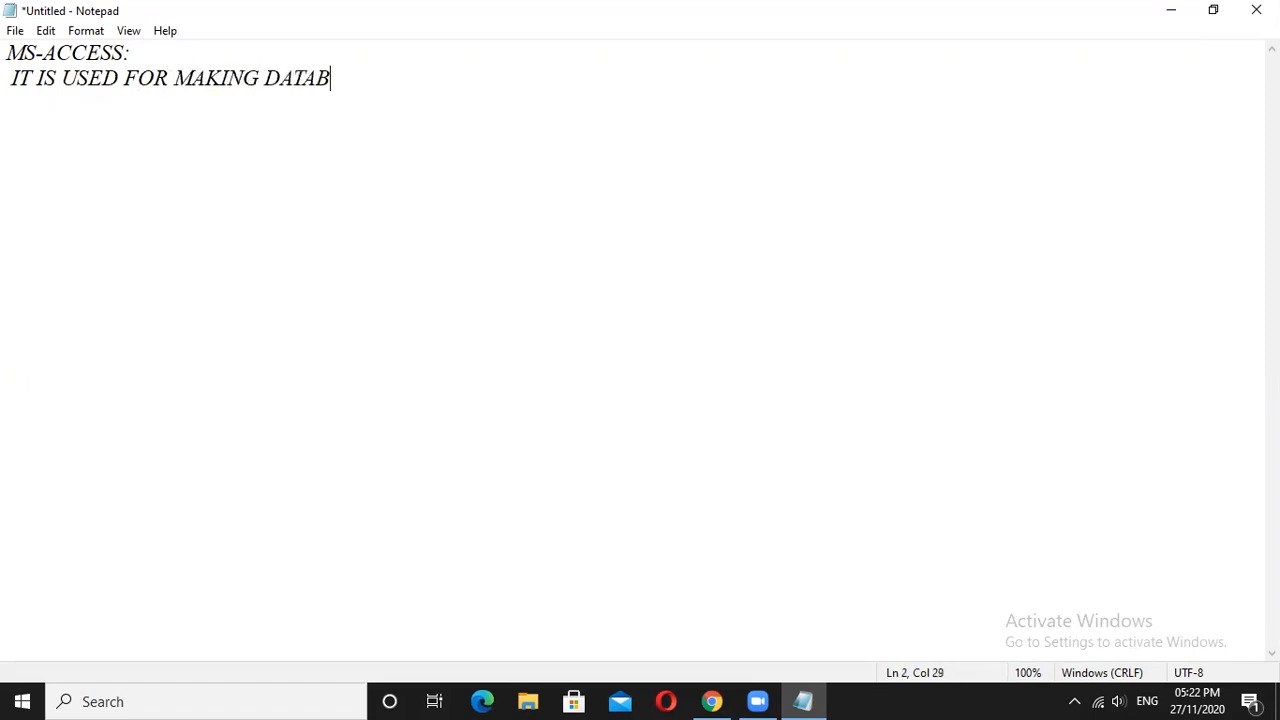
text(ASE SHE)
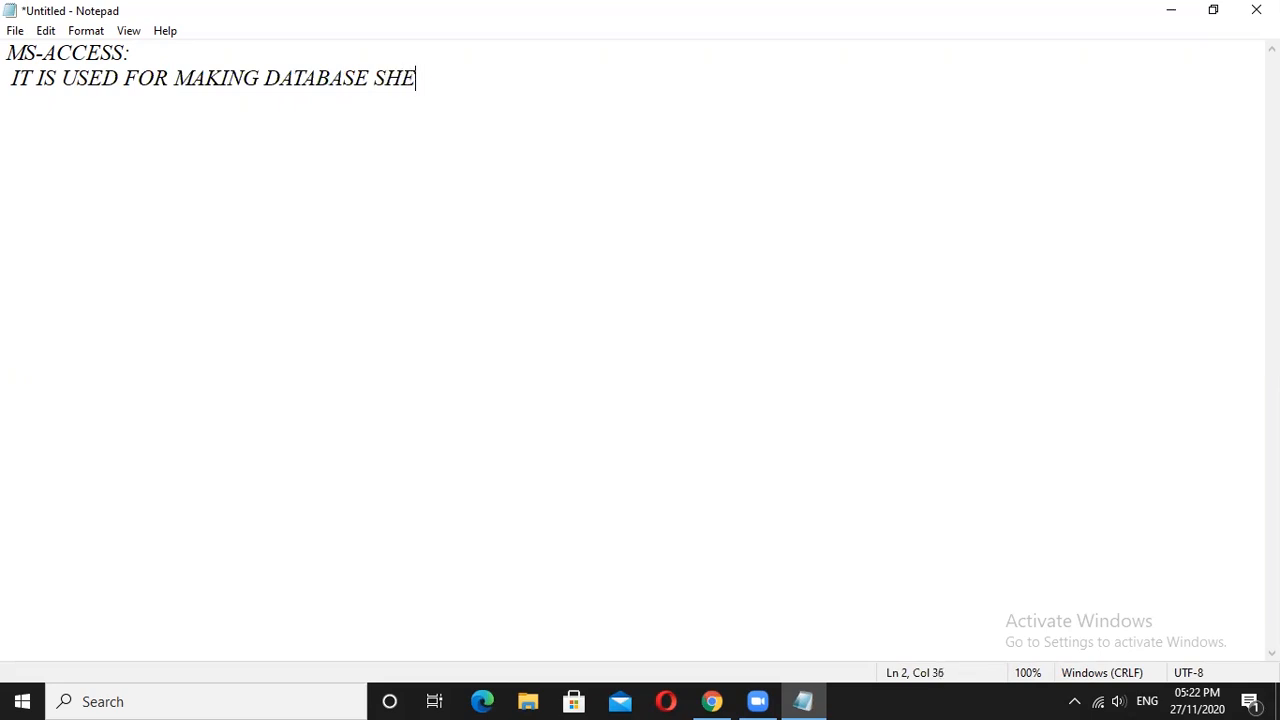
text(ETS OR DATABASE WOR)
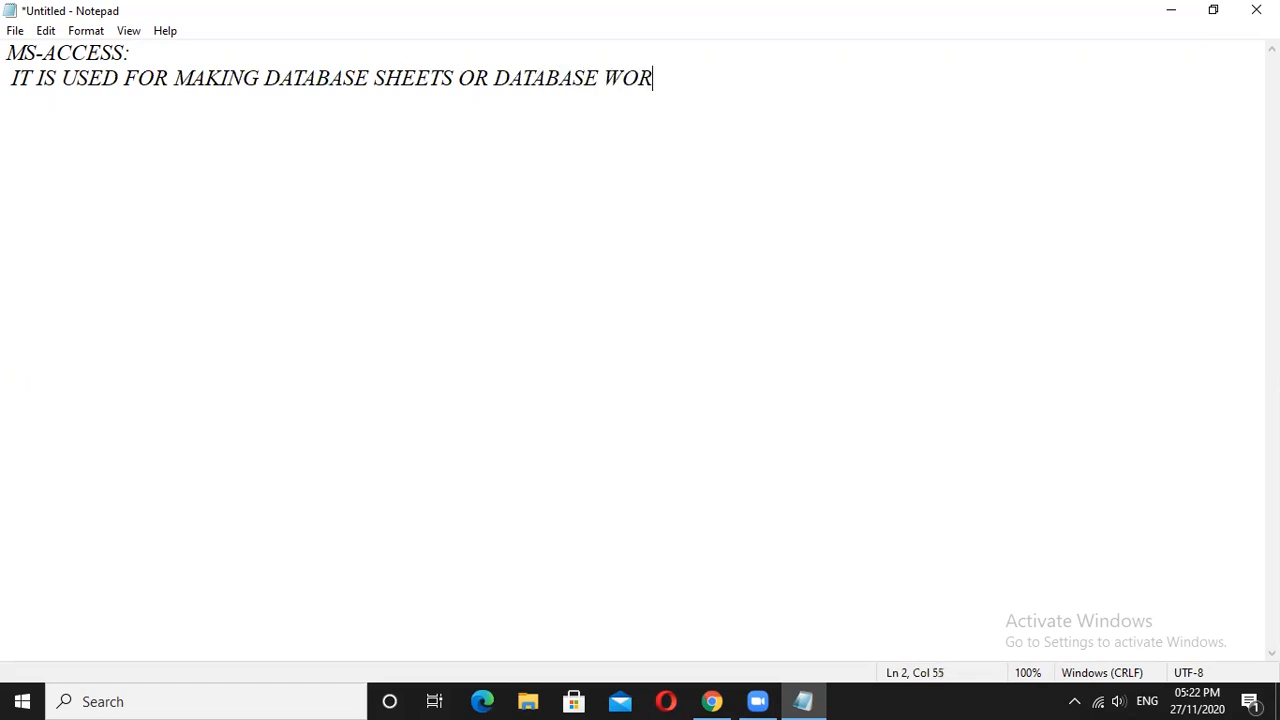
text(K.)
Add the line "ITS EXTENSION FILE NAME IS ACCDB." below the first sentence, with a blank line before and after it.
key(Return)
key(Return)
text(ITS EXTENSION FILE NAME IS )
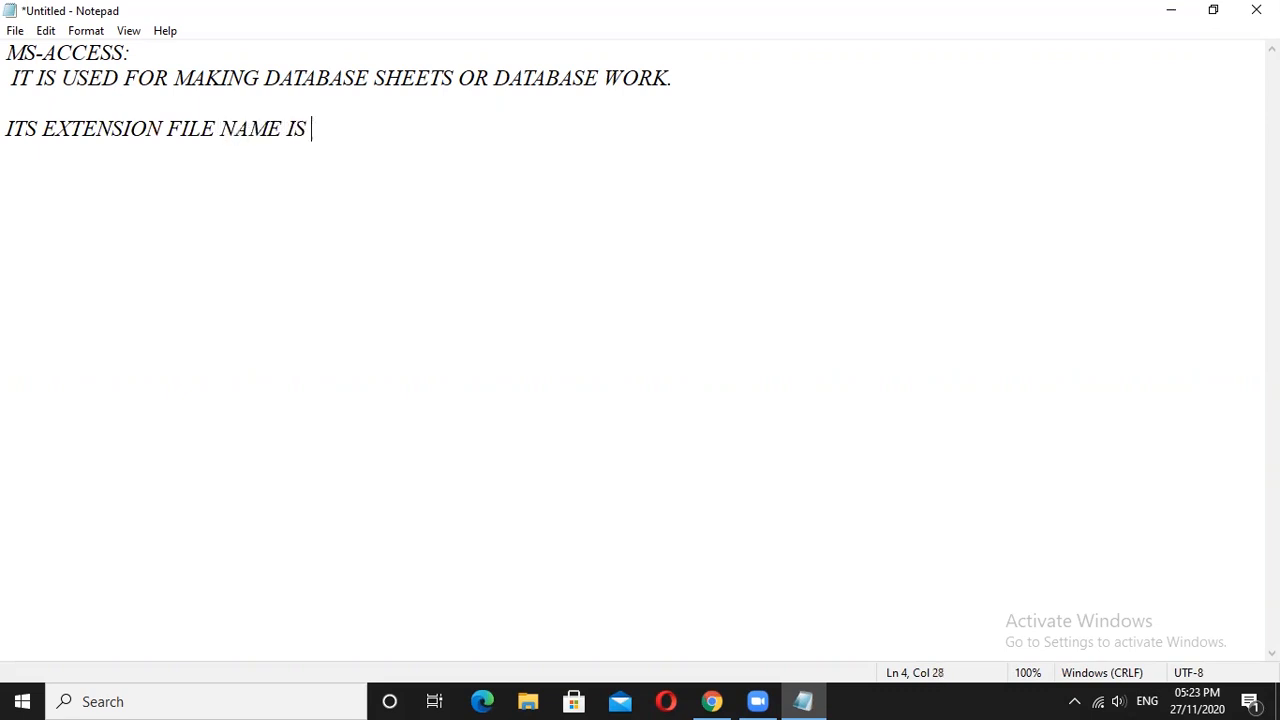
text(ACCDB.)
key(BackSpace)
text(.)
key(Return)
key(Return)
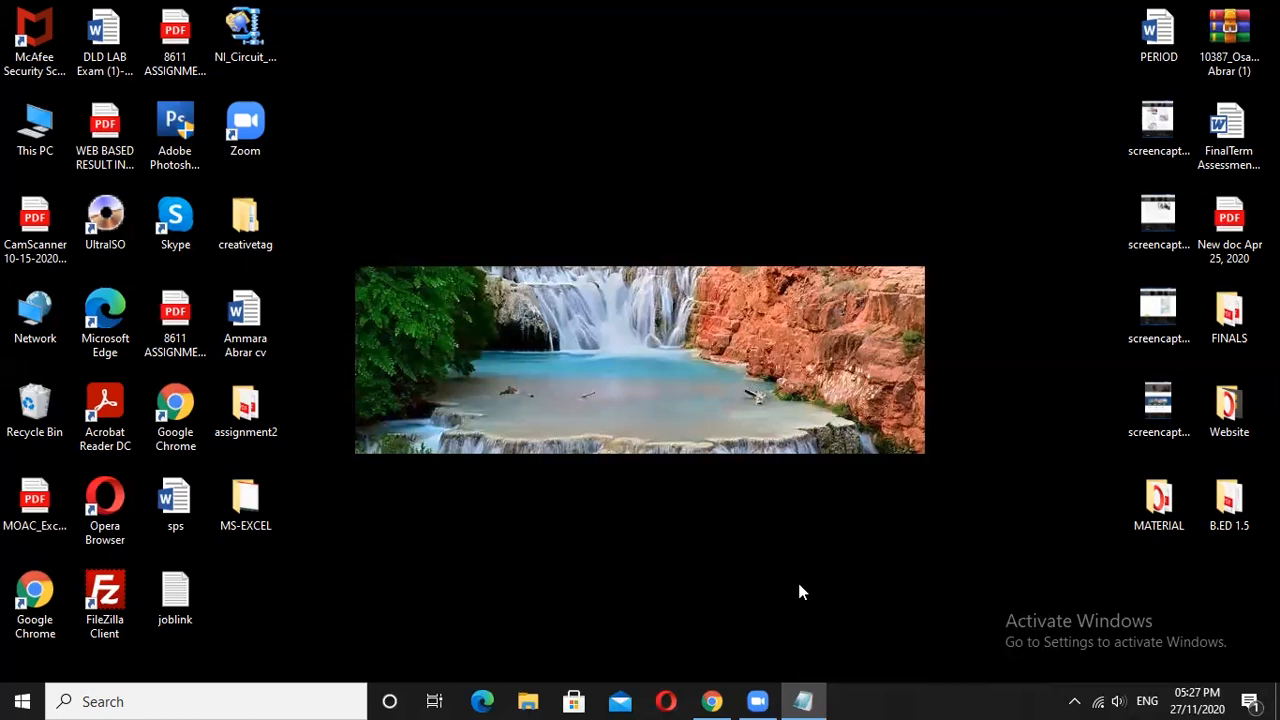
Return to the Notepad notes and add the line "ACC STANDS FOR ACCESS AND DB STANDS FOR DATABASE.".
click(805, 700)
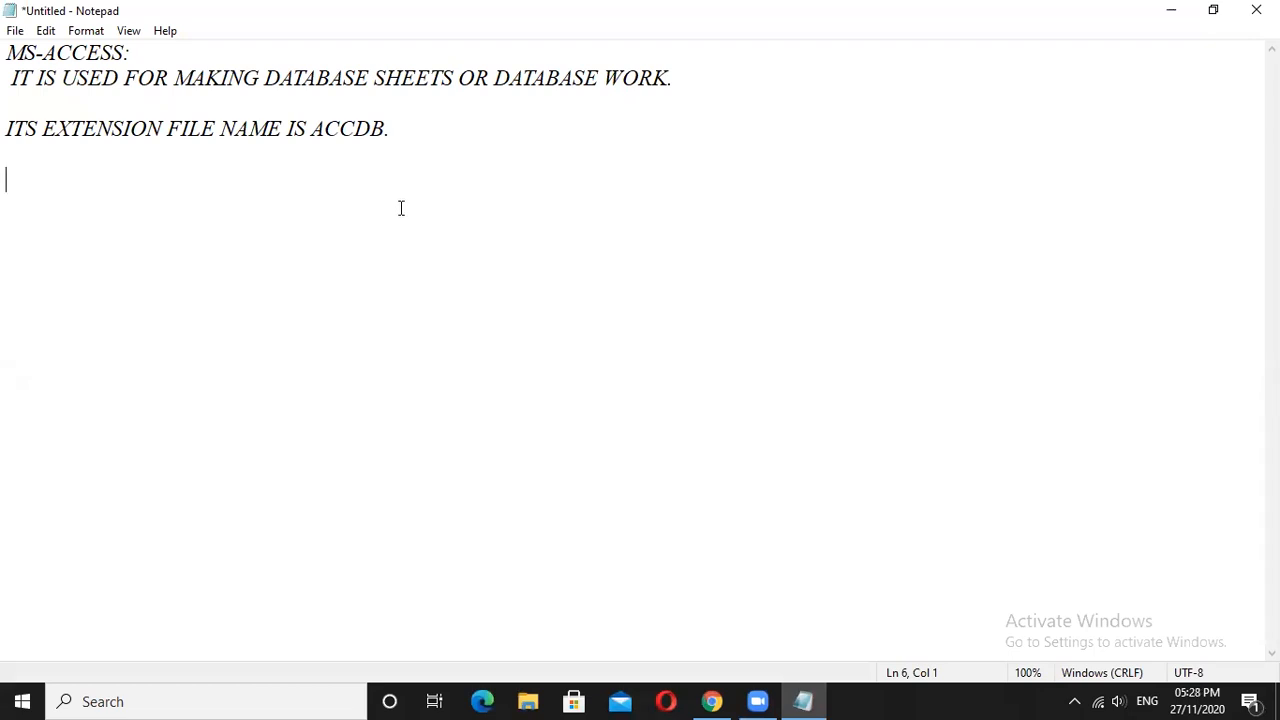
text(ACC STANDS FOR ACCESS )
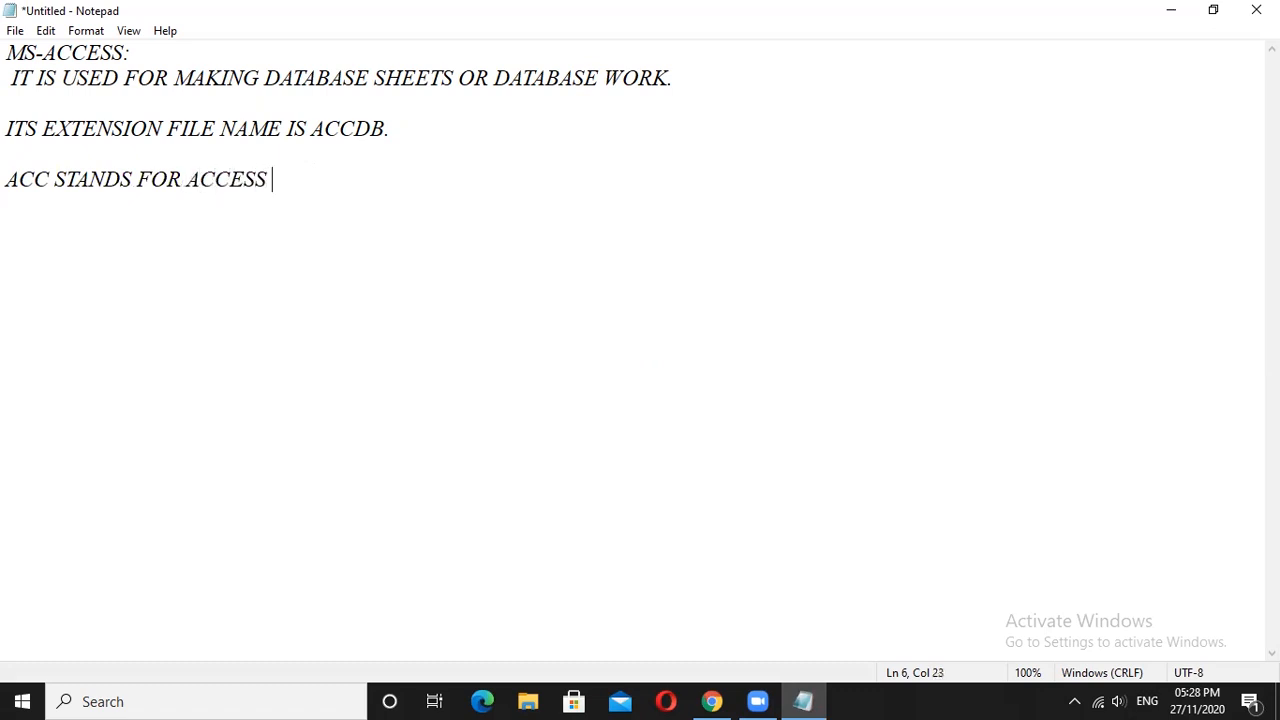
text(AND DB STANDS FOR DATABASE.)
key(Return)
key(Return)
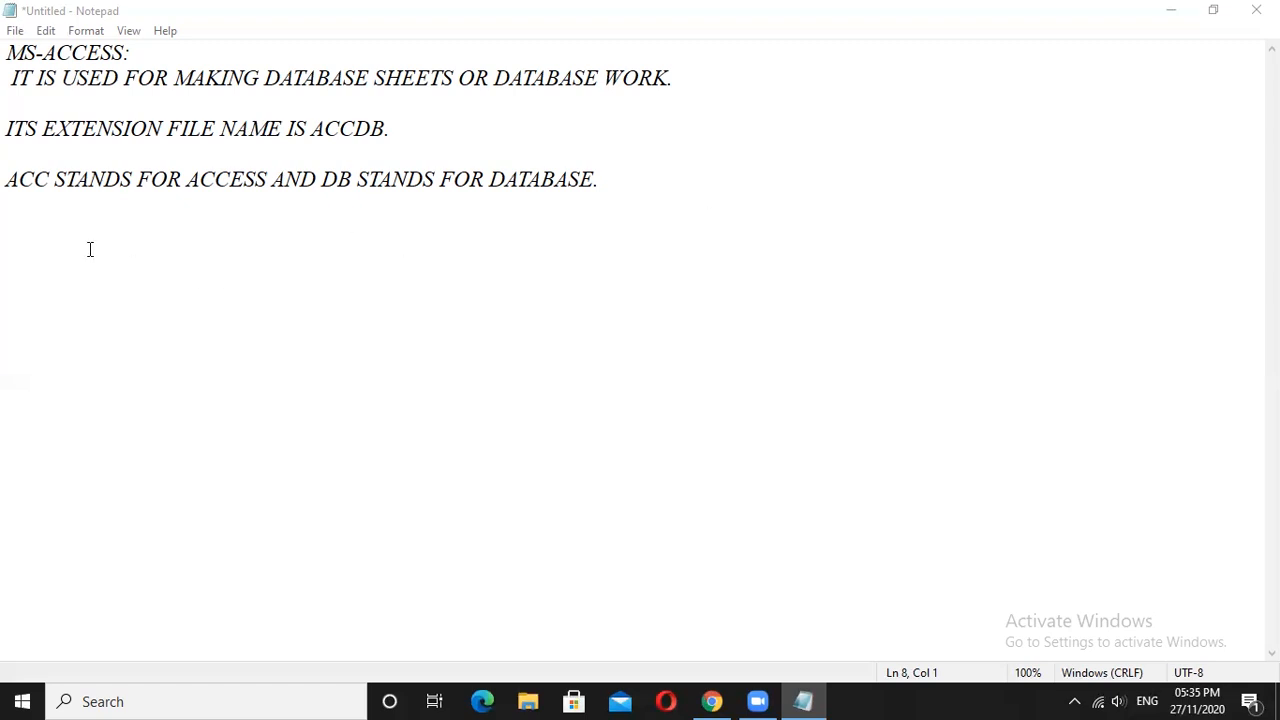
Add two lines at the end of the notes reading "FRONT HAND" and "BACK HAND".
click(35, 243)
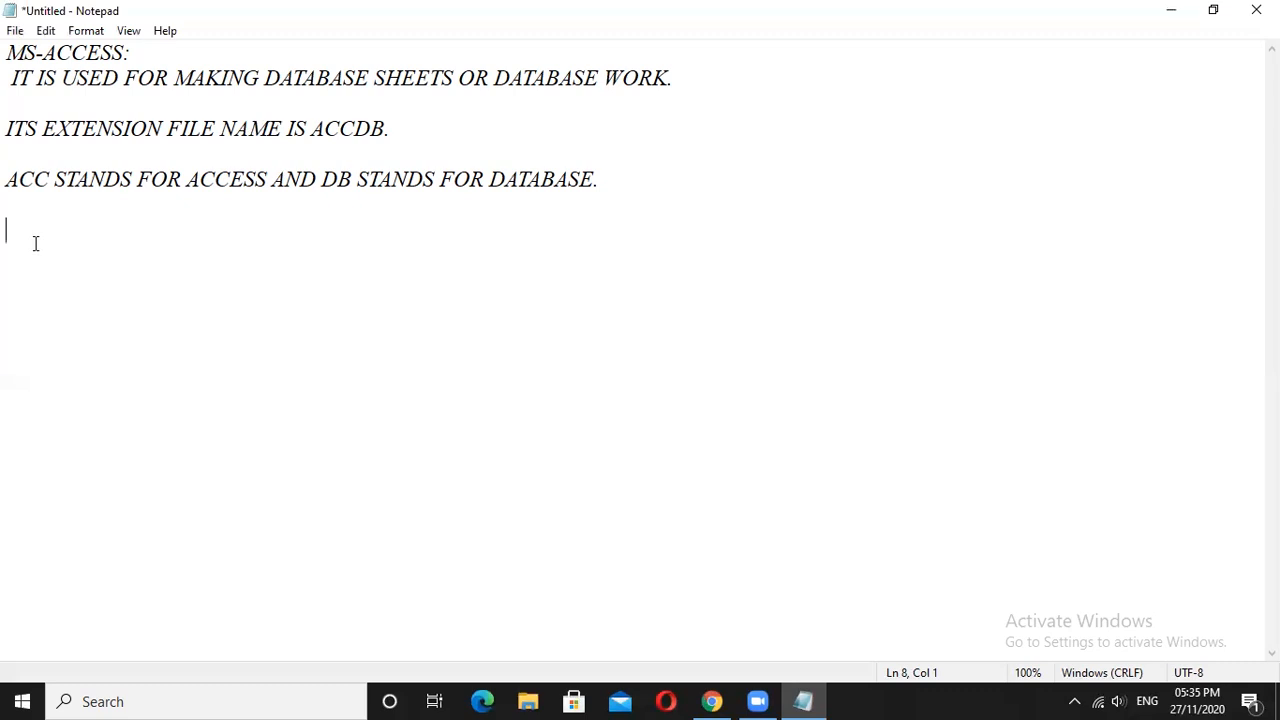
text(FRONT HAND)
key(Return)
text(BAC)
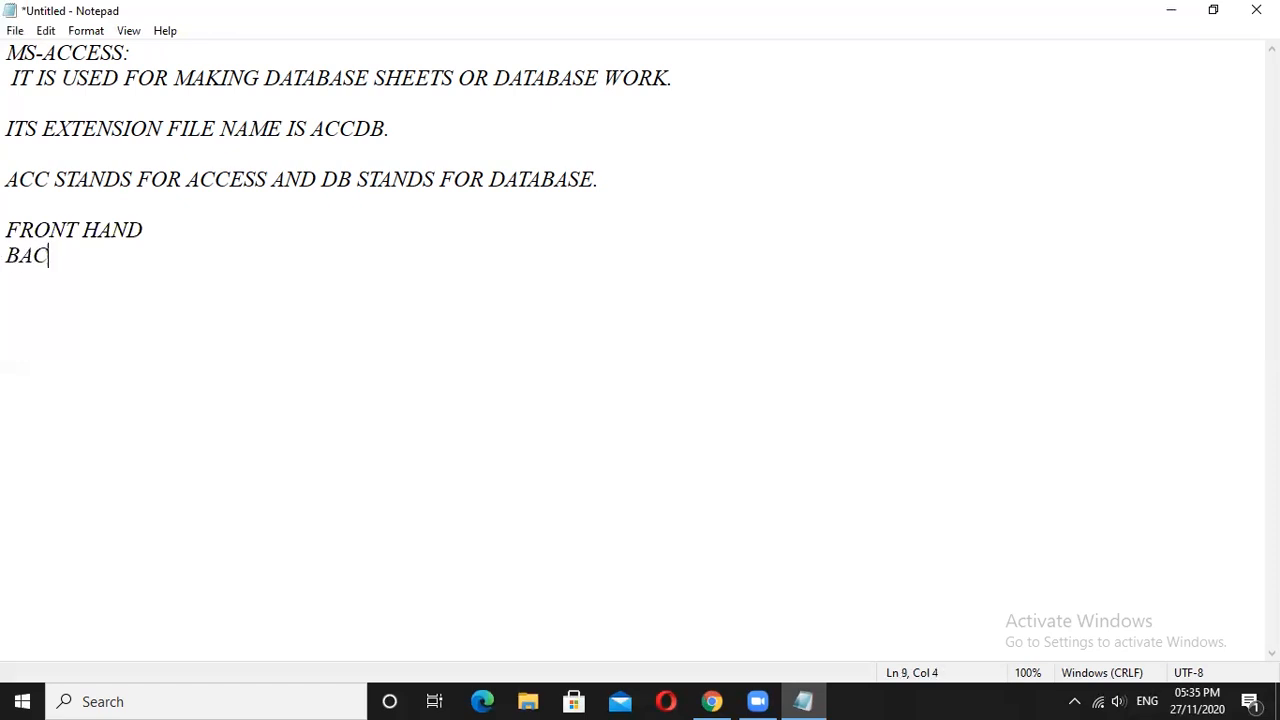
text(K HAND)
Number the FRONT HAND line as "1)" and the BACK HAND line as "2)".
key(Up)
key(Left)
key(Home)
text(1))
key(Down)
key(Home)
text(2))
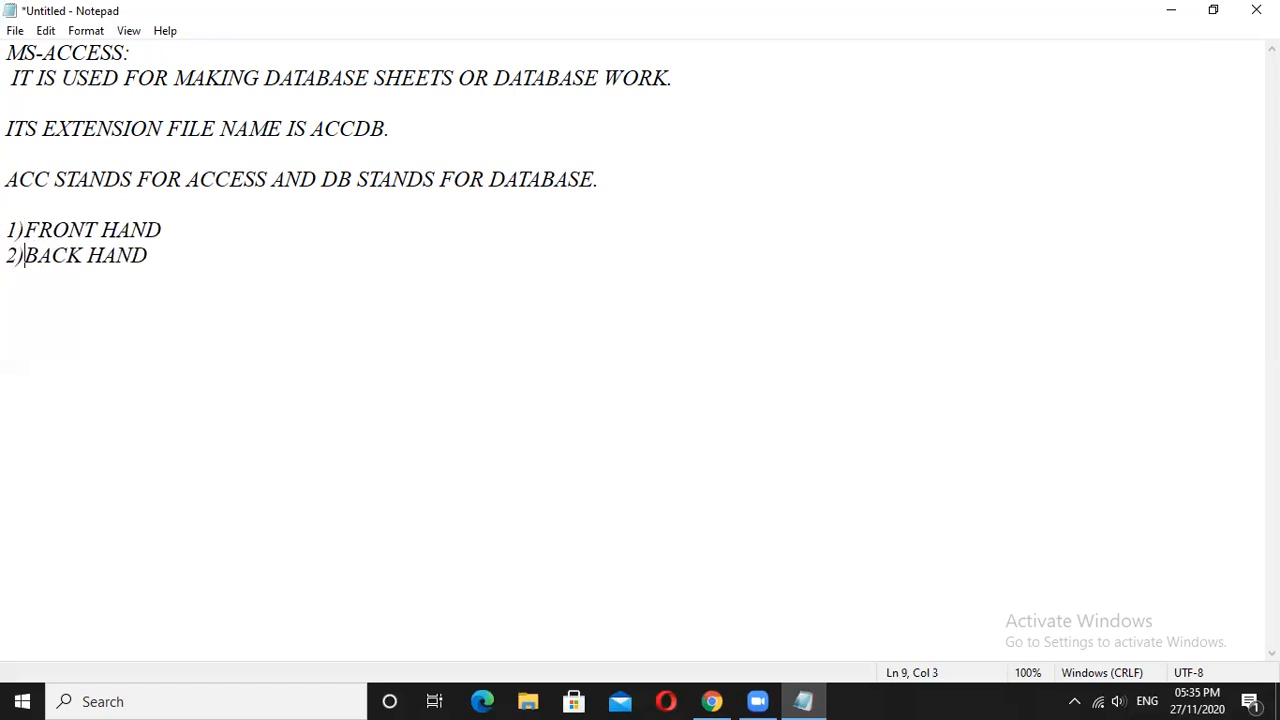
Append "(OPEN VIEW)" to the FRONT HAND line and "(DESIGN VIEW)" to the BACK HAND line.
key(Up)
key(Up)
key(Down)
key(Right)
key(Right)
key(Right)
key(Right)
key(Right)
key(Right)
key(Right)
key(Right)
key(Right)
key(Right)
key(Right)
key(Right)
text((OPEN VIEW))
key(Down)
text(()
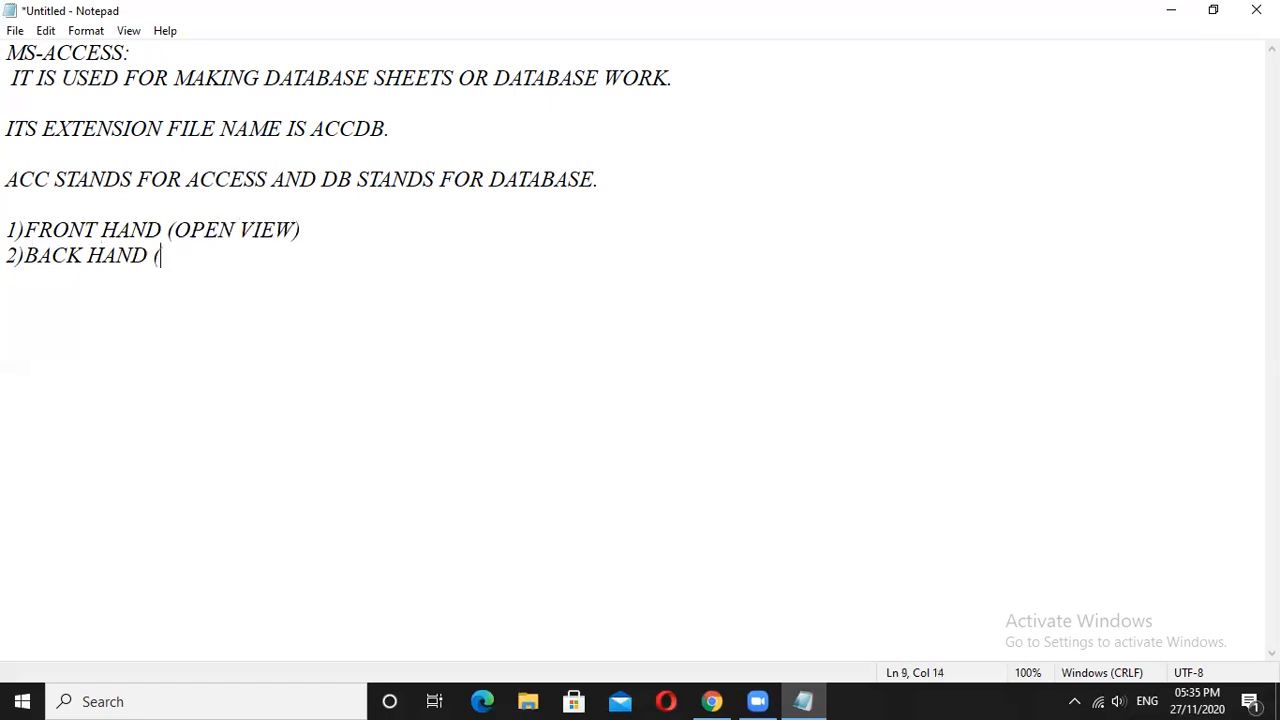
text(DESIGN)
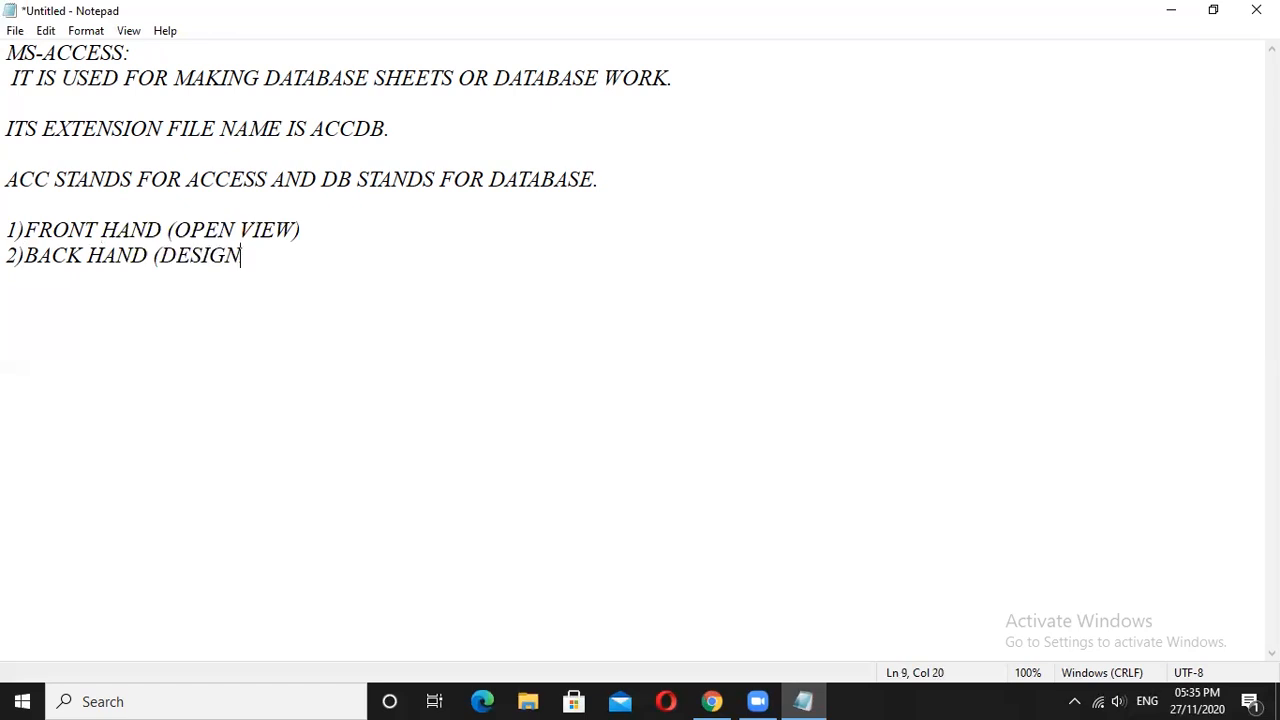
text( VIEW))
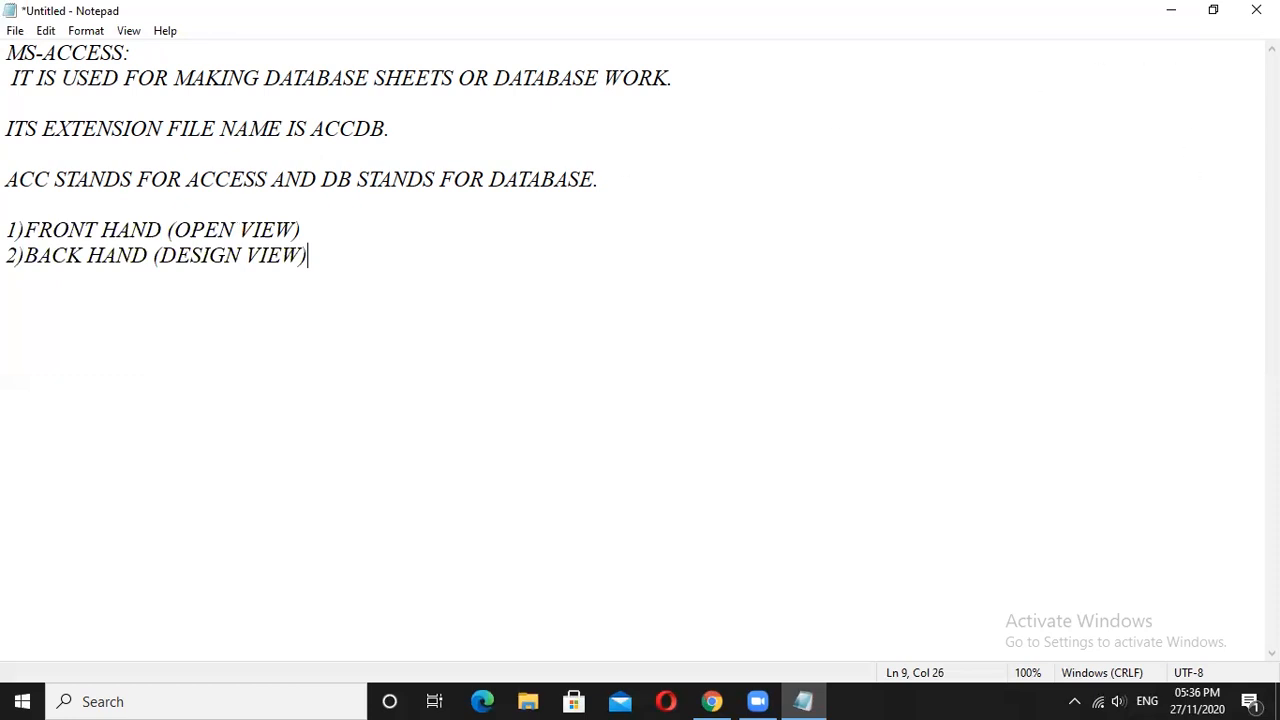
Close the notes without saving them and start Microsoft Access.
click(1256, 10)
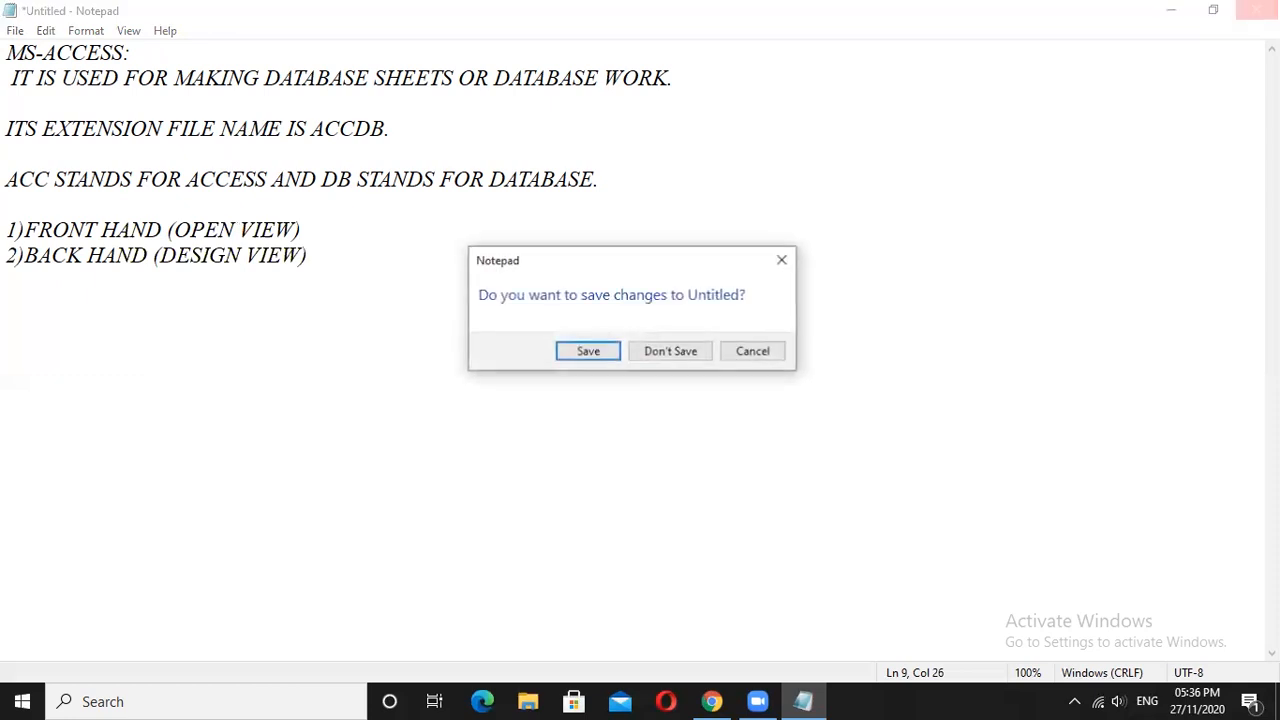
click(683, 352)
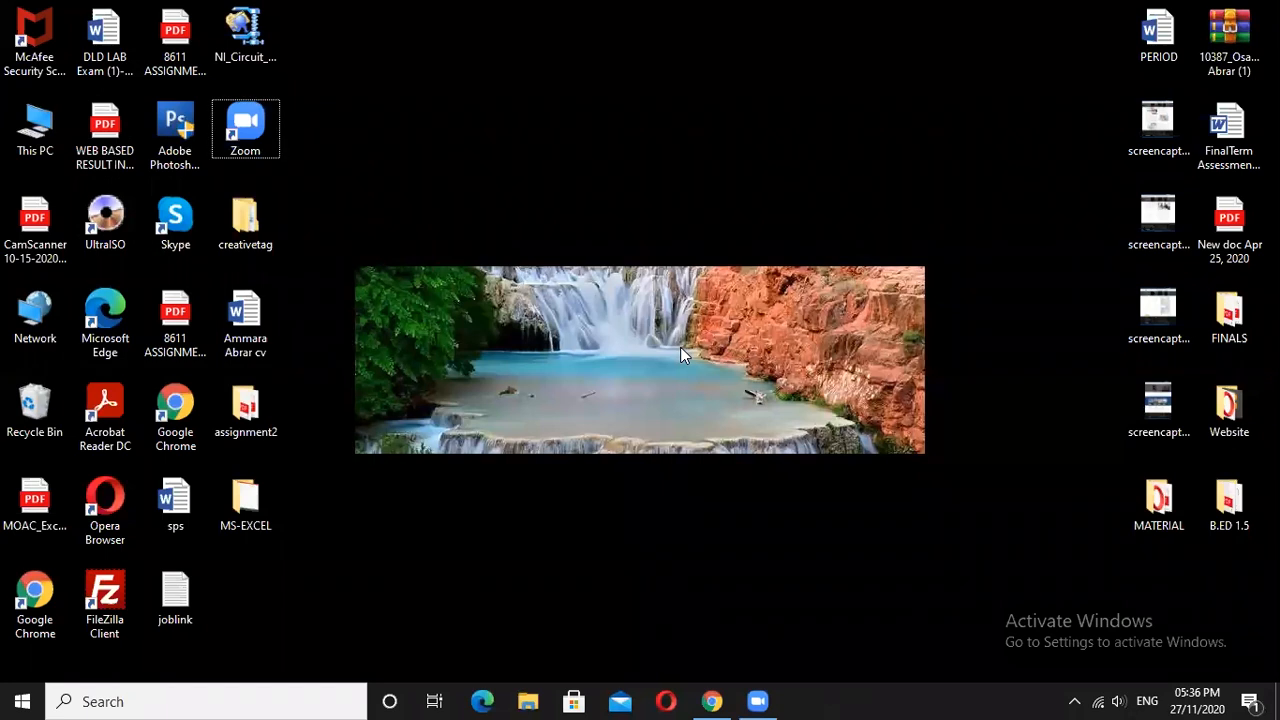
key(super+r)
key(Return)
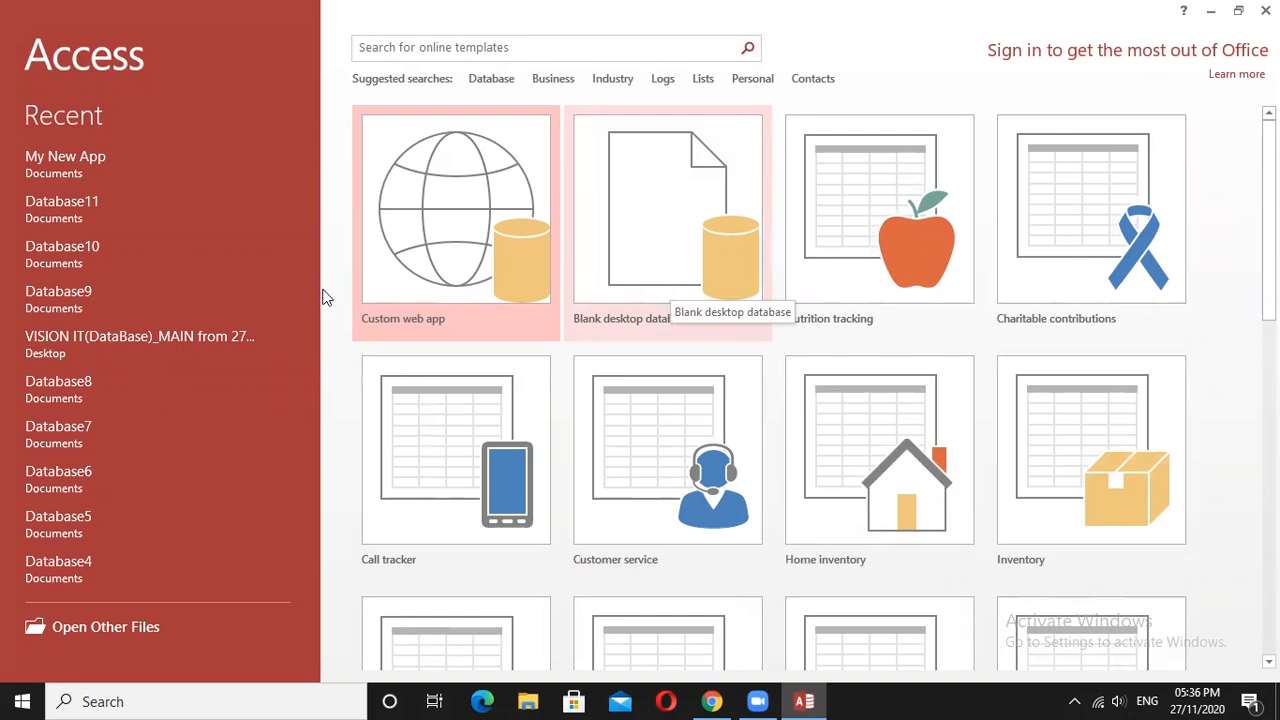
Create a blank desktop database with the proposed file name.
click(826, 533)
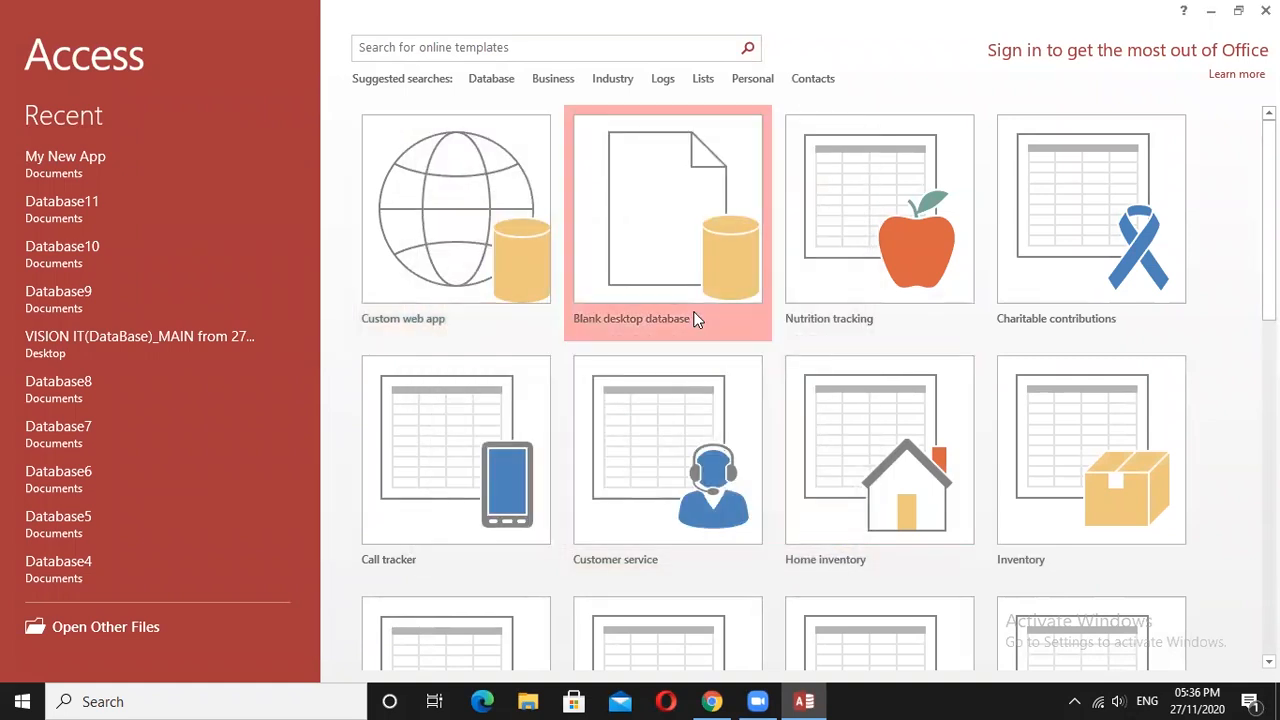
click(712, 320)
click(669, 405)
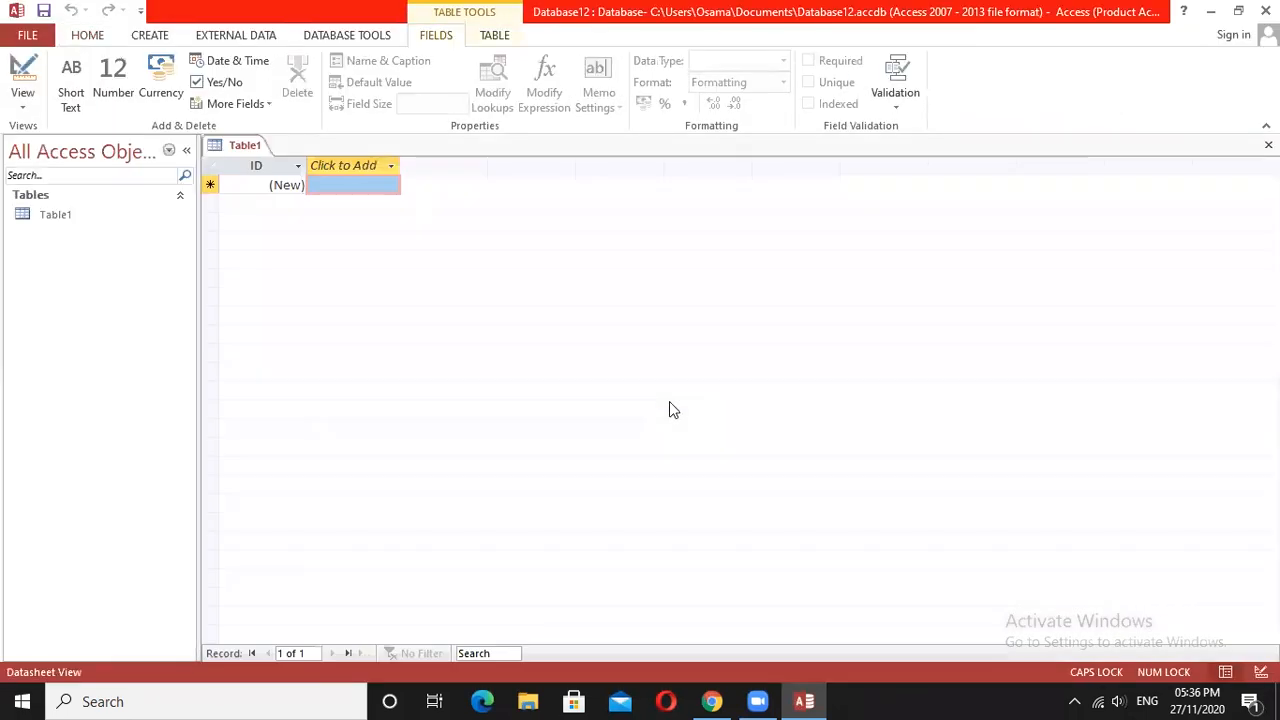
Save the new table as Table1 and open it in Design View.
right_click(62, 220)
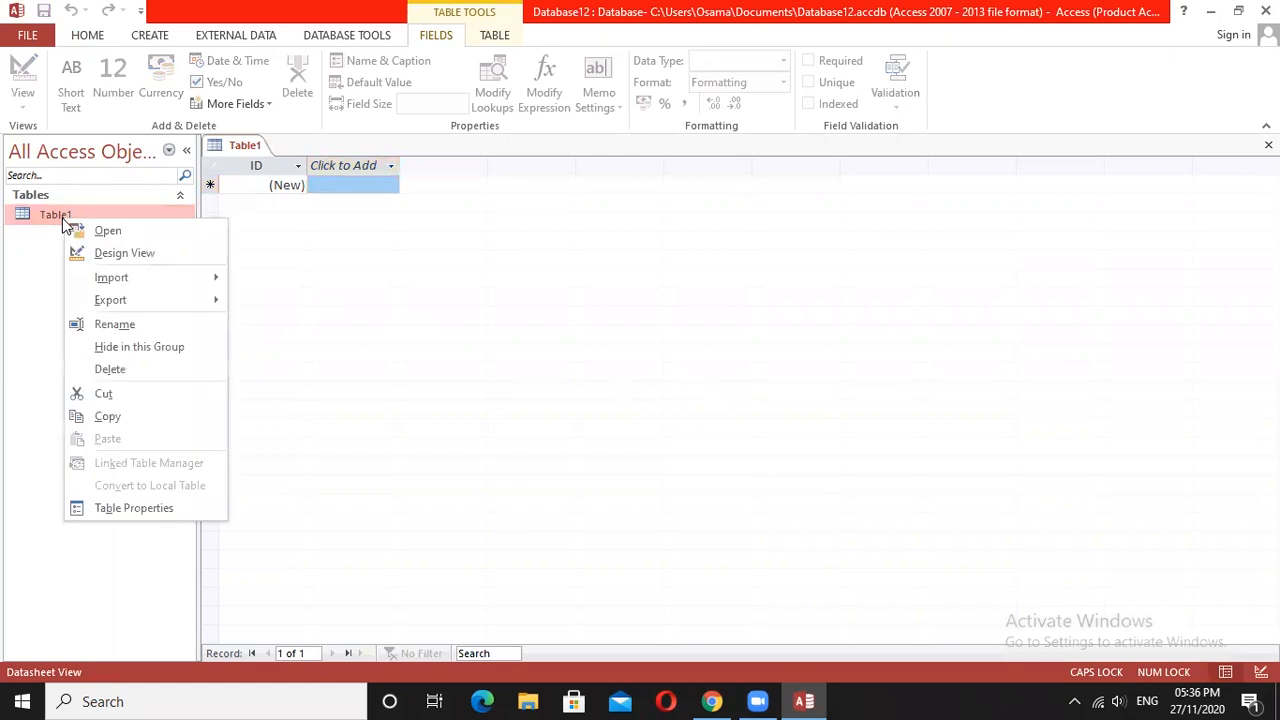
click(117, 254)
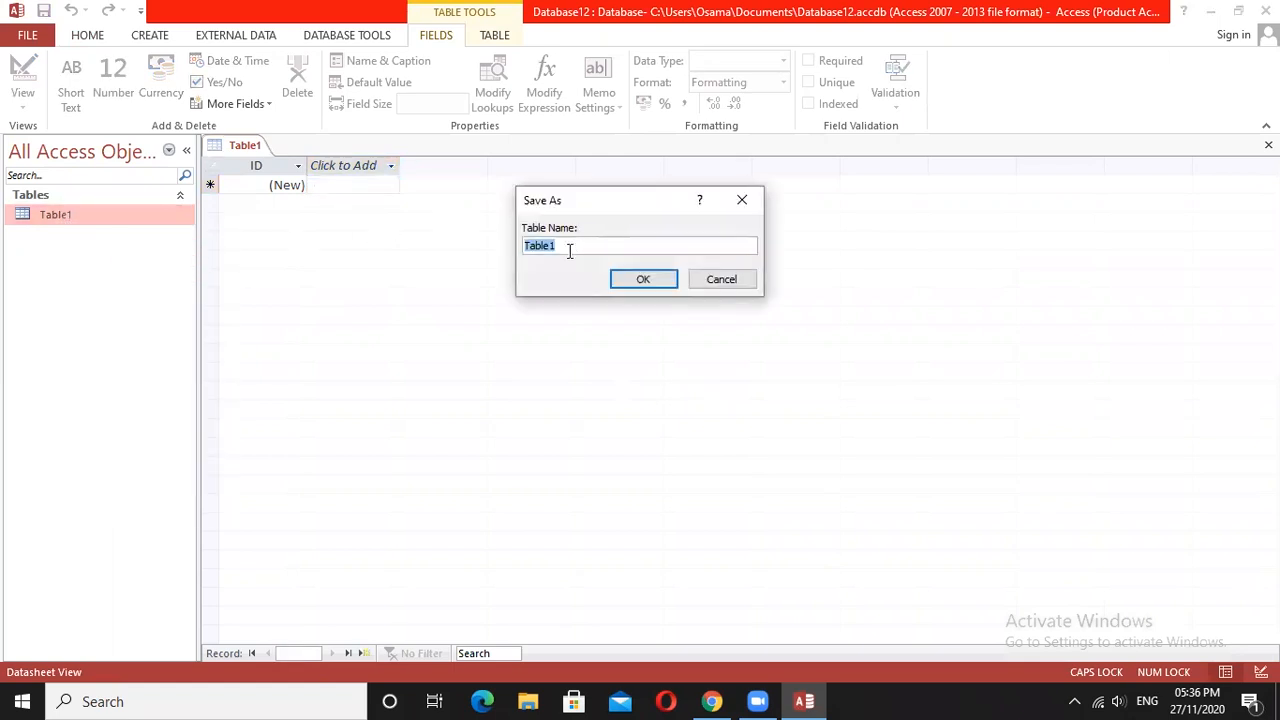
click(625, 279)
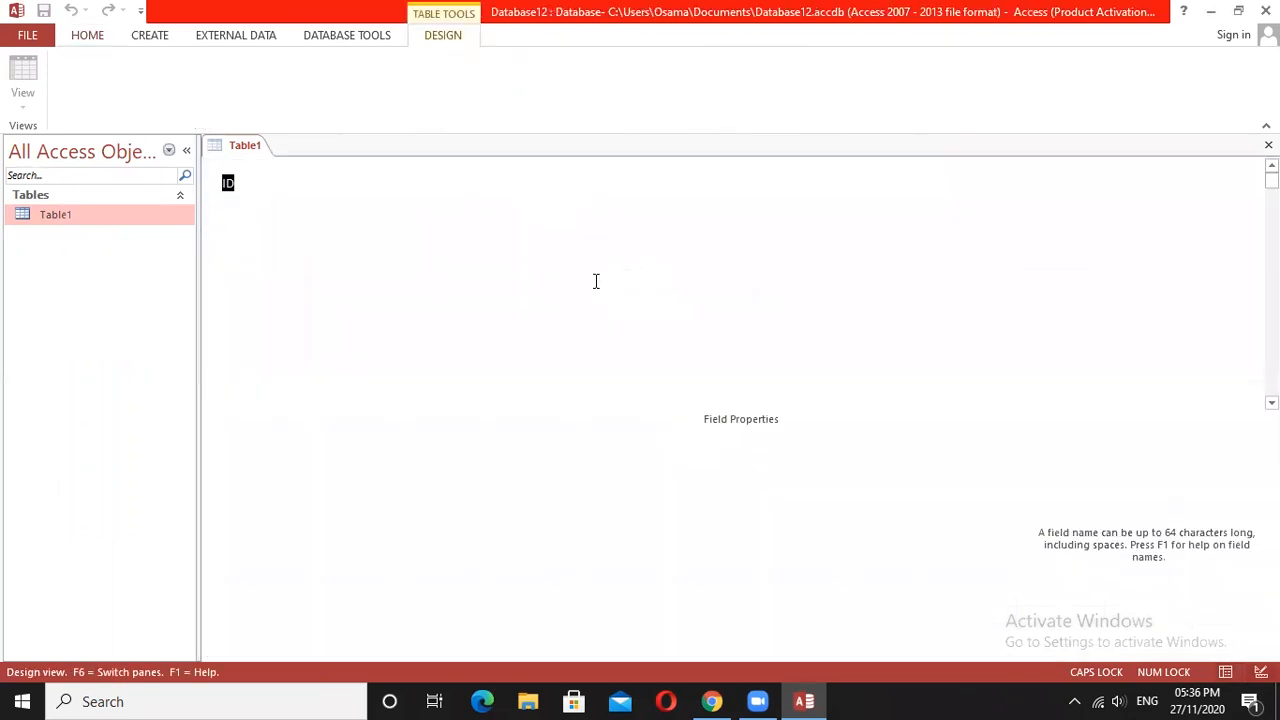
right_click(148, 222)
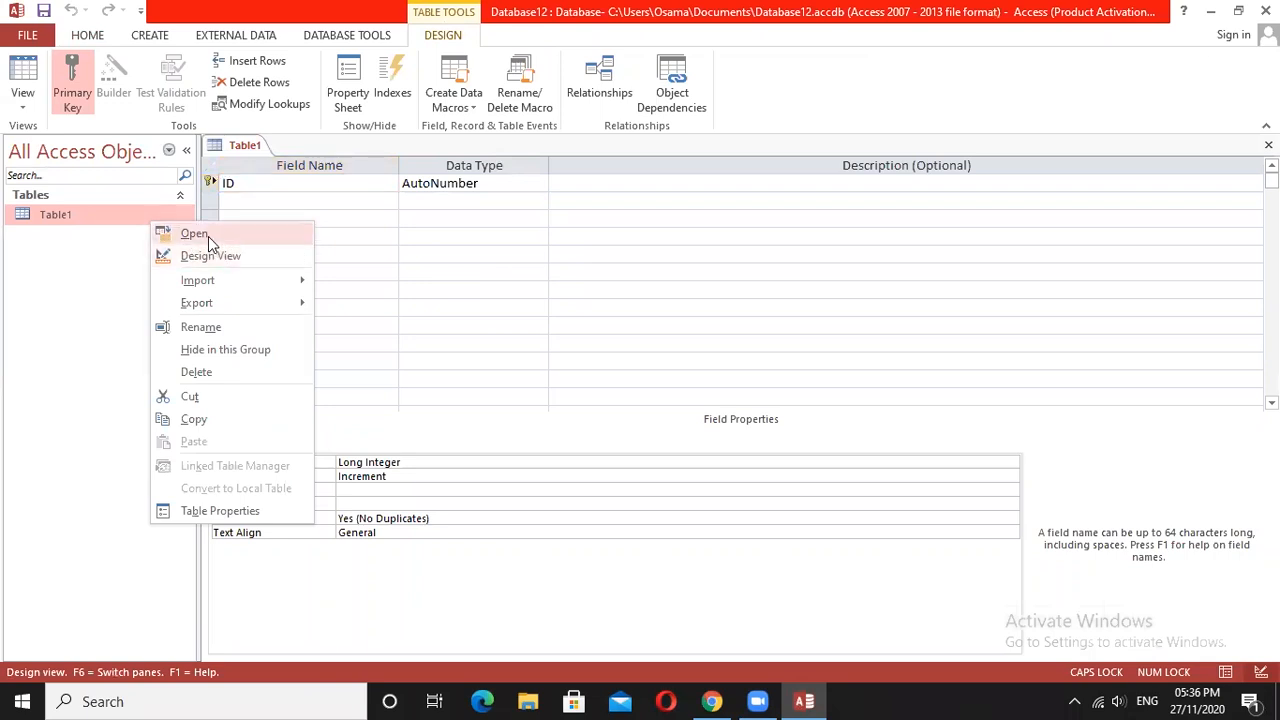
click(77, 276)
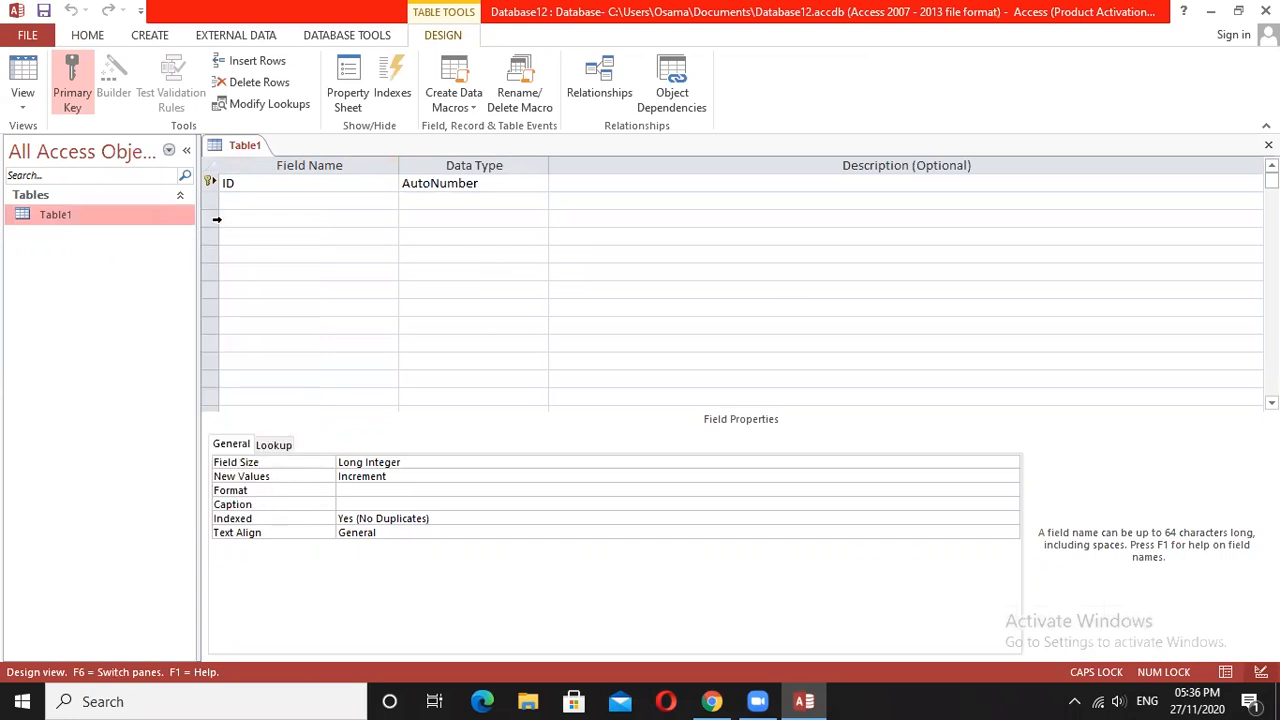
Remove the primary key from the ID field.
click(273, 183)
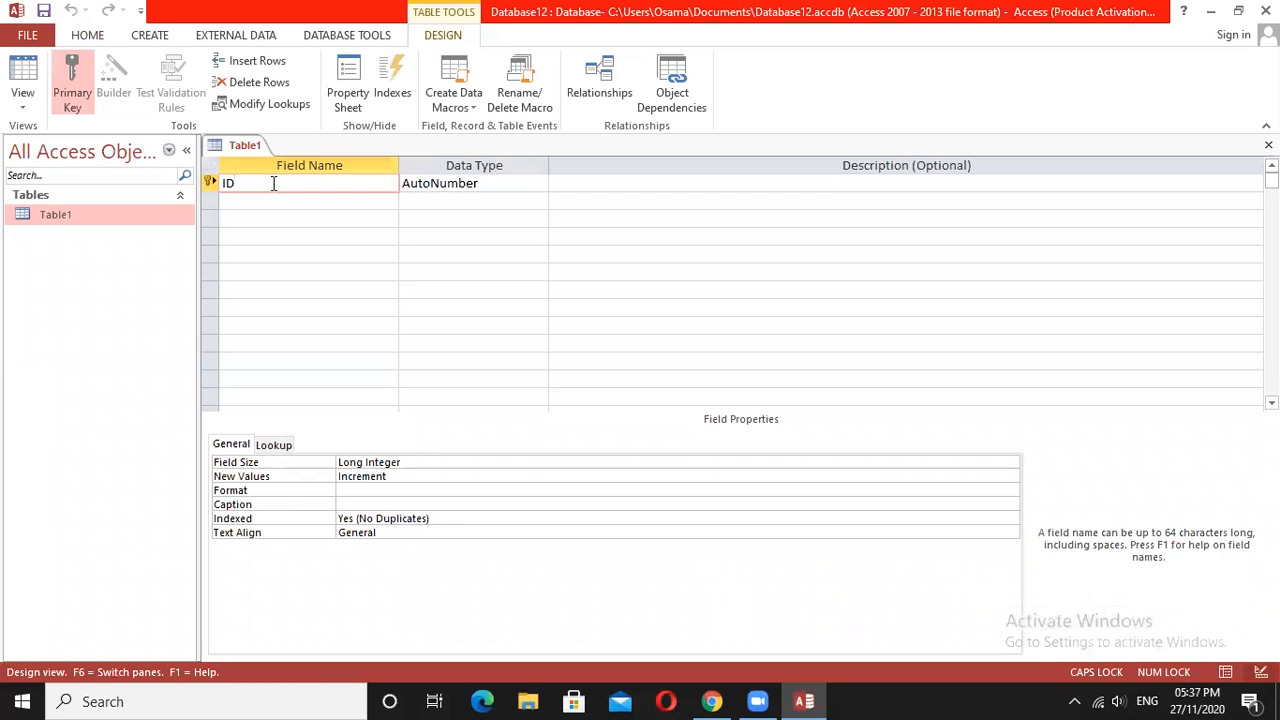
click(68, 86)
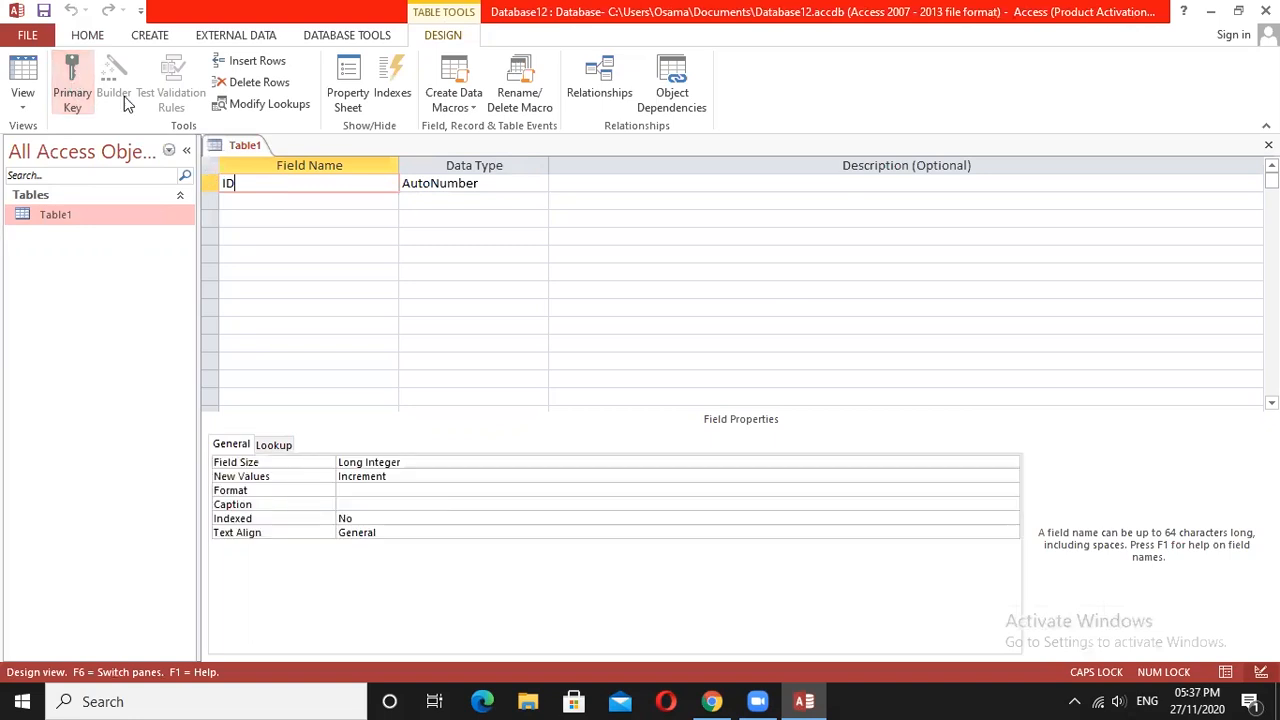
Add the fields NAME and DEPART below ID, both with the data type Short Text.
click(251, 199)
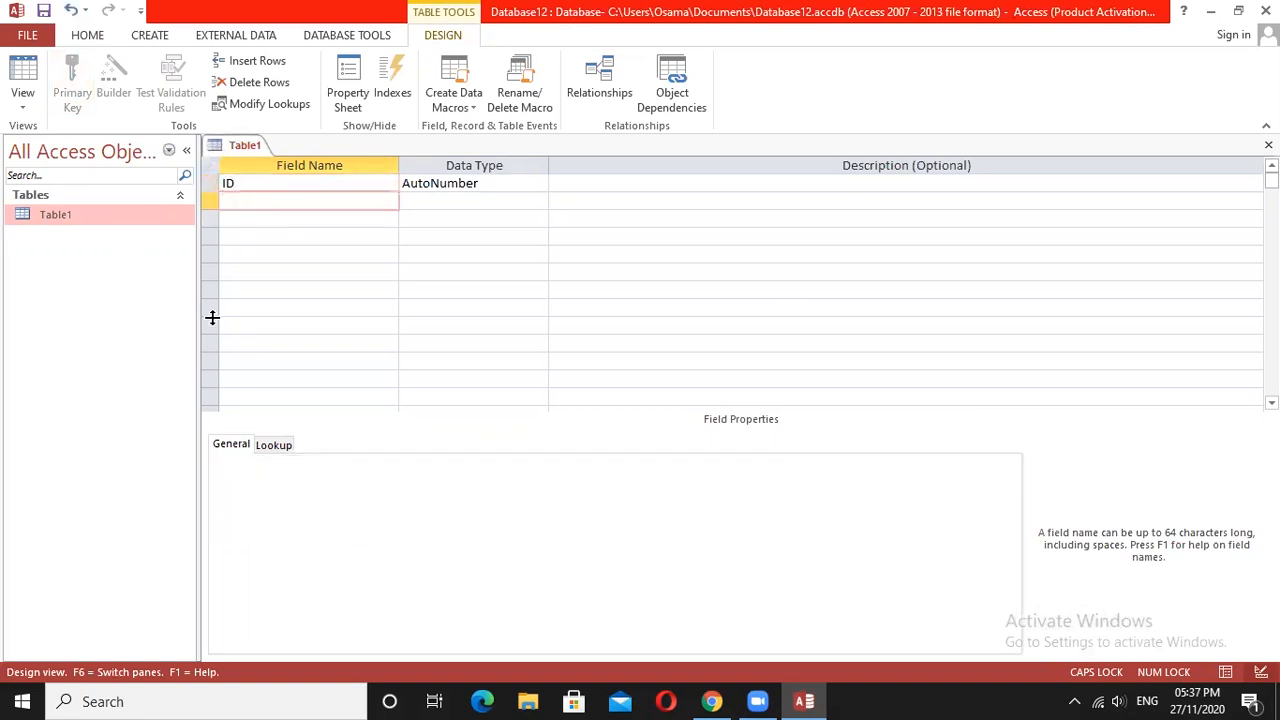
text(NAME)
key(Tab)
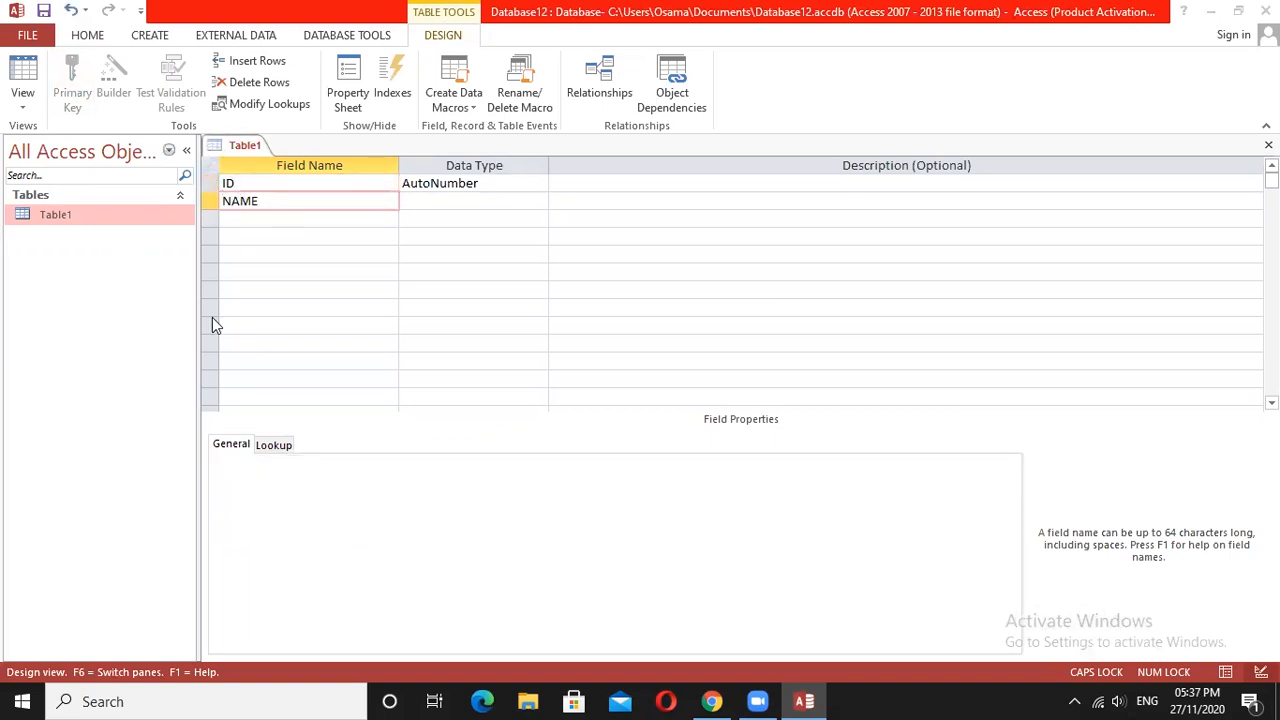
key(Return)
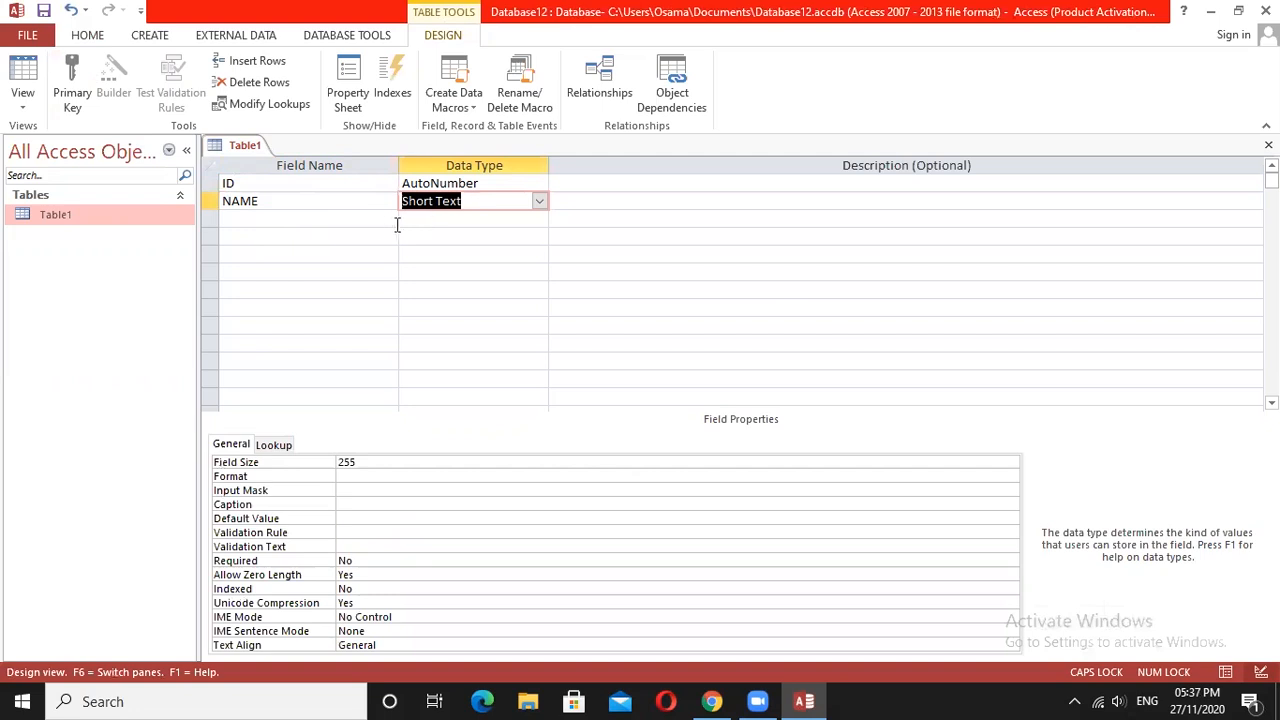
click(344, 222)
text(DEPART)
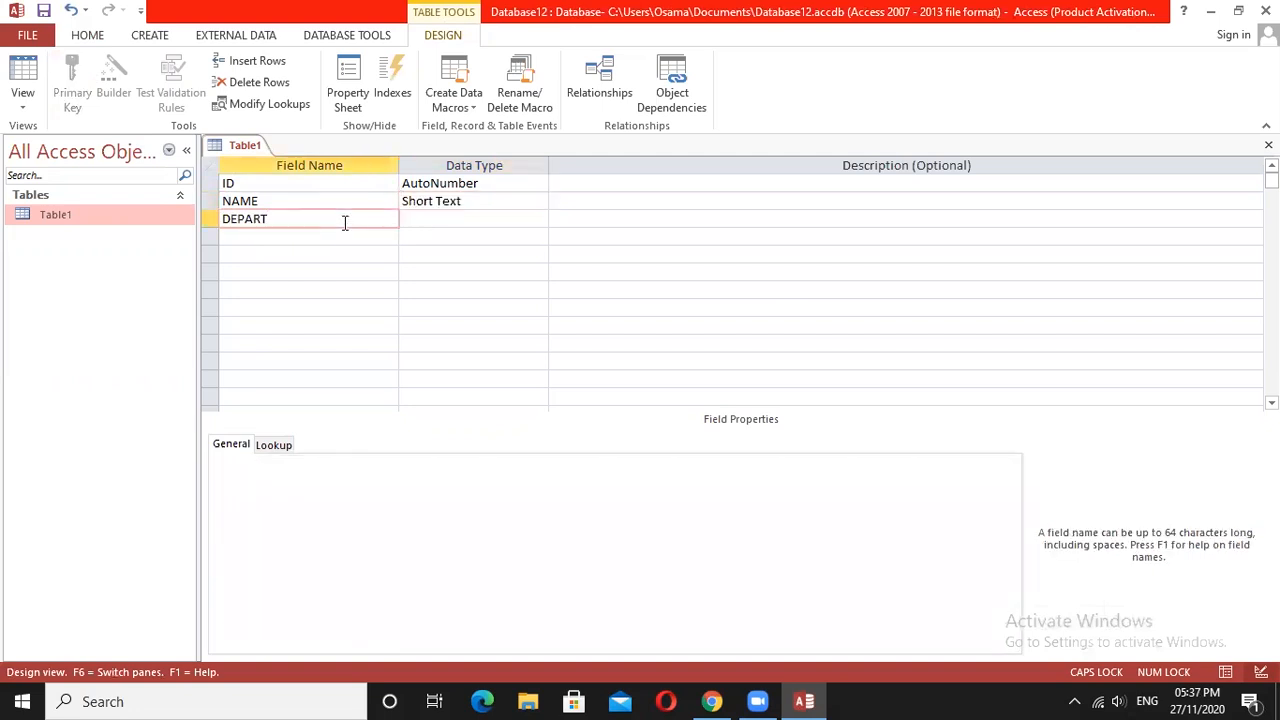
key(Tab)
key(Down)
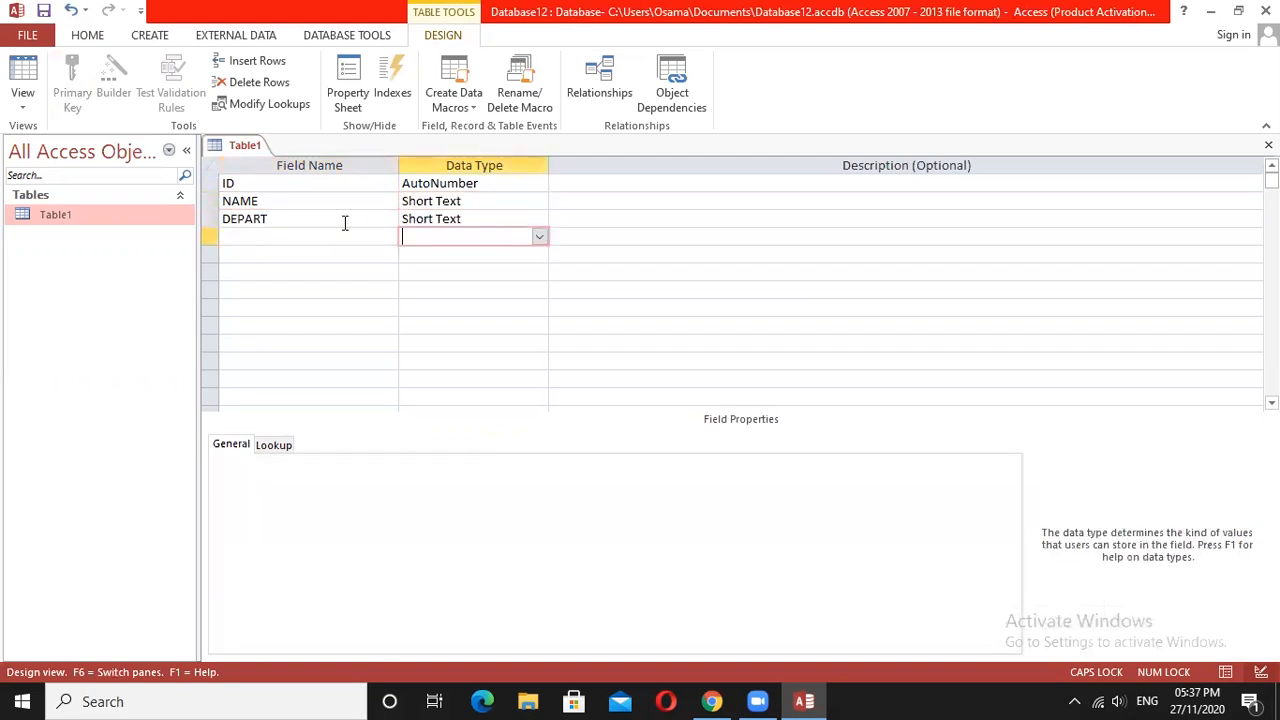
Add a BASIC_SALARY field below DEPART with the data type Number.
key(shift+Tab)
text(BASIC_SALARY)
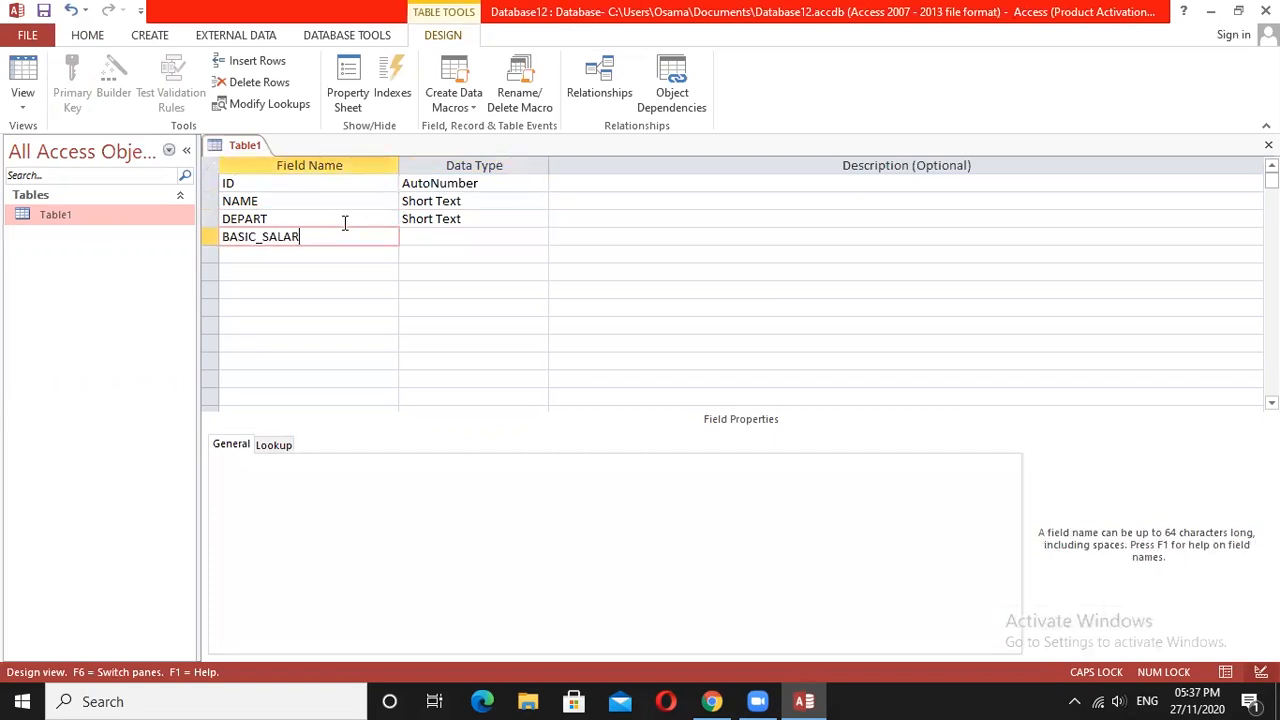
key(Tab)
text(N)
key(Tab)
key(Tab)
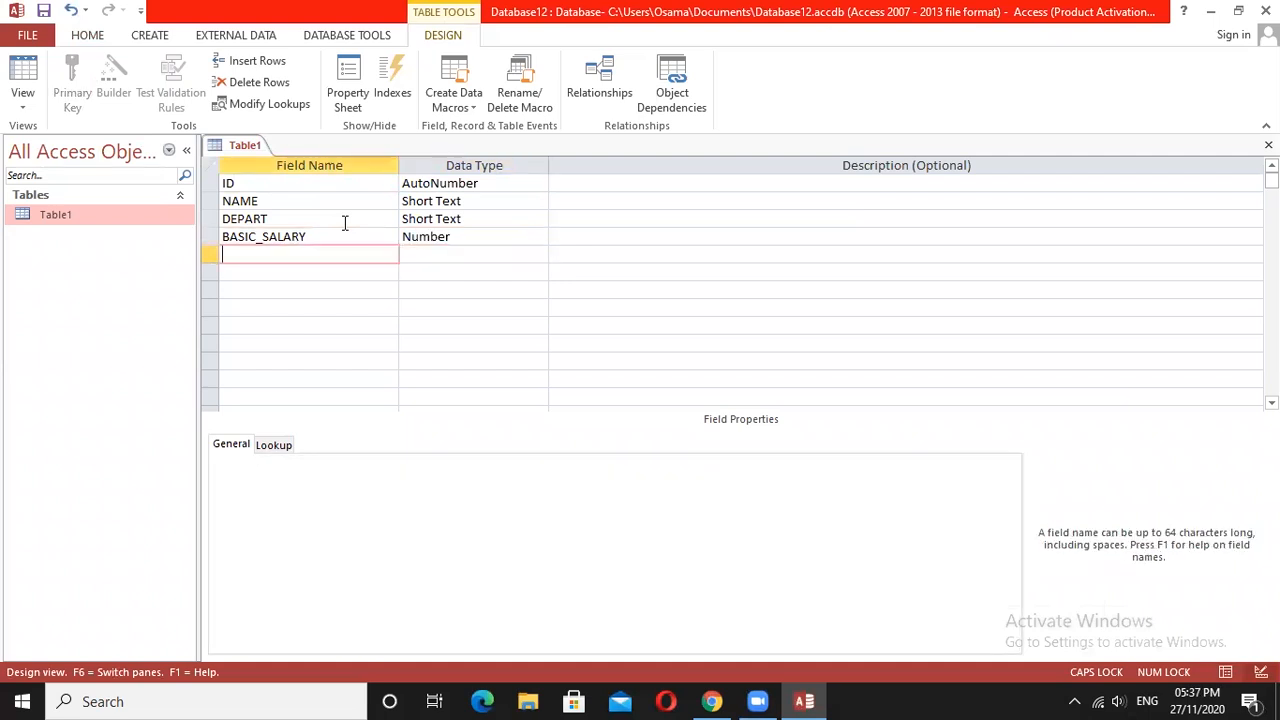
Add a BONUS field below BASIC_SALARY with the data type Number.
text(COMMISI)
key(BackSpace)
key(BackSpace)
key(BackSpace)
key(BackSpace)
key(BackSpace)
key(BackSpace)
text(BONUS)
key(Tab)
text(N)
key(Tab)
key(Tab)
Add an ALLOWANCE field below BONUS with the data type Number.
text(ALLOWANCE)
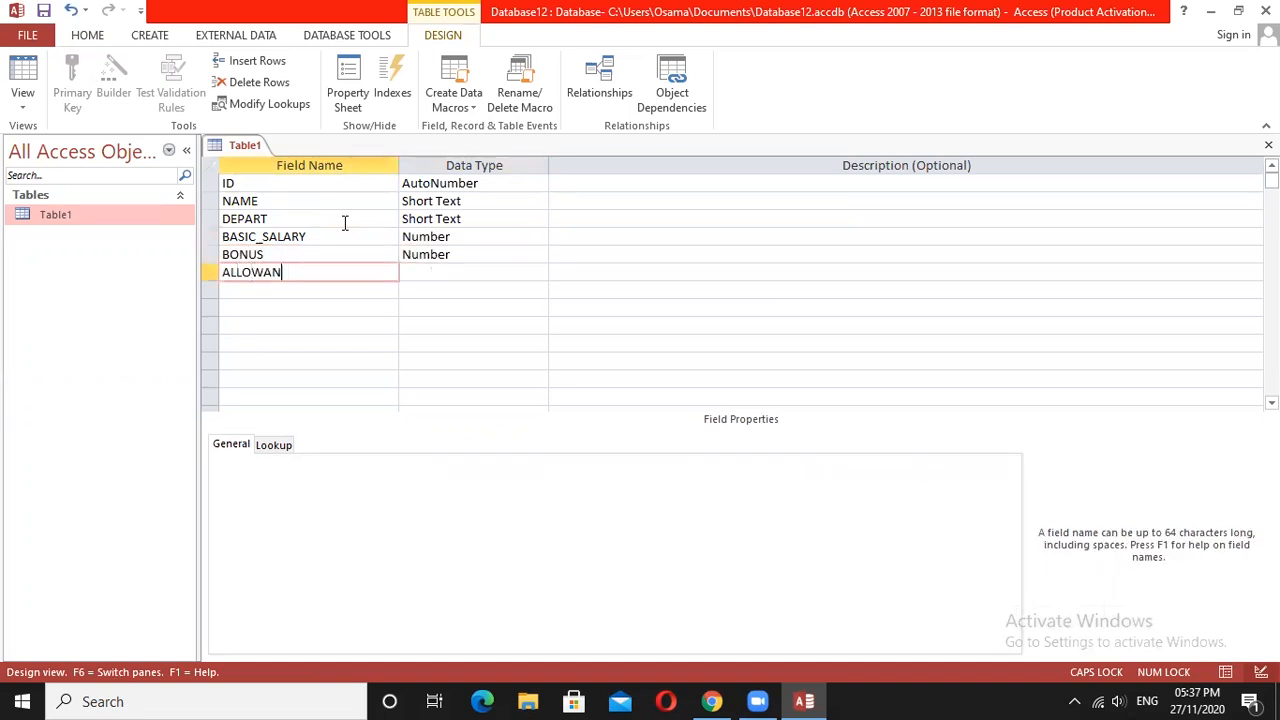
key(Tab)
text(N)
key(Tab)
key(Tab)
Add a TOTAL_SALARY field below ALLOWANCE with the data type Number.
text(TOTAL_S)
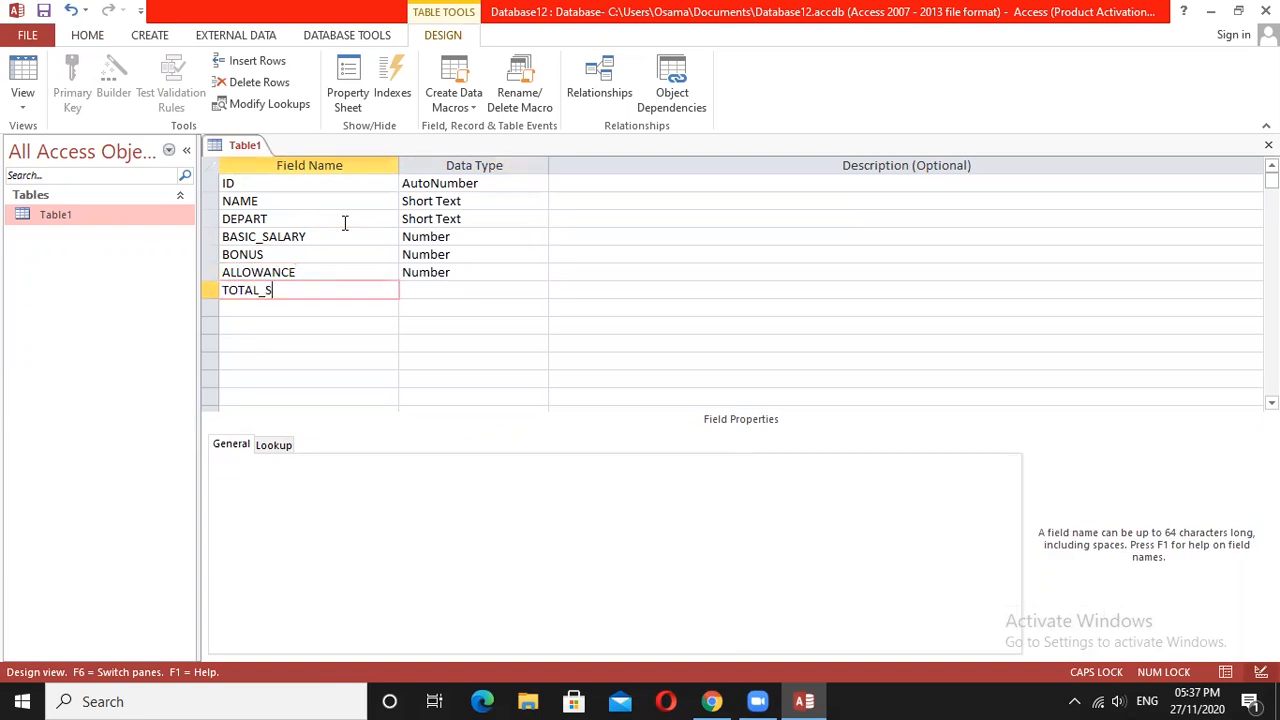
text(ALARY)
key(Tab)
text(N)
key(Up)
key(Up)
key(Up)
key(Up)
key(Up)
key(Up)
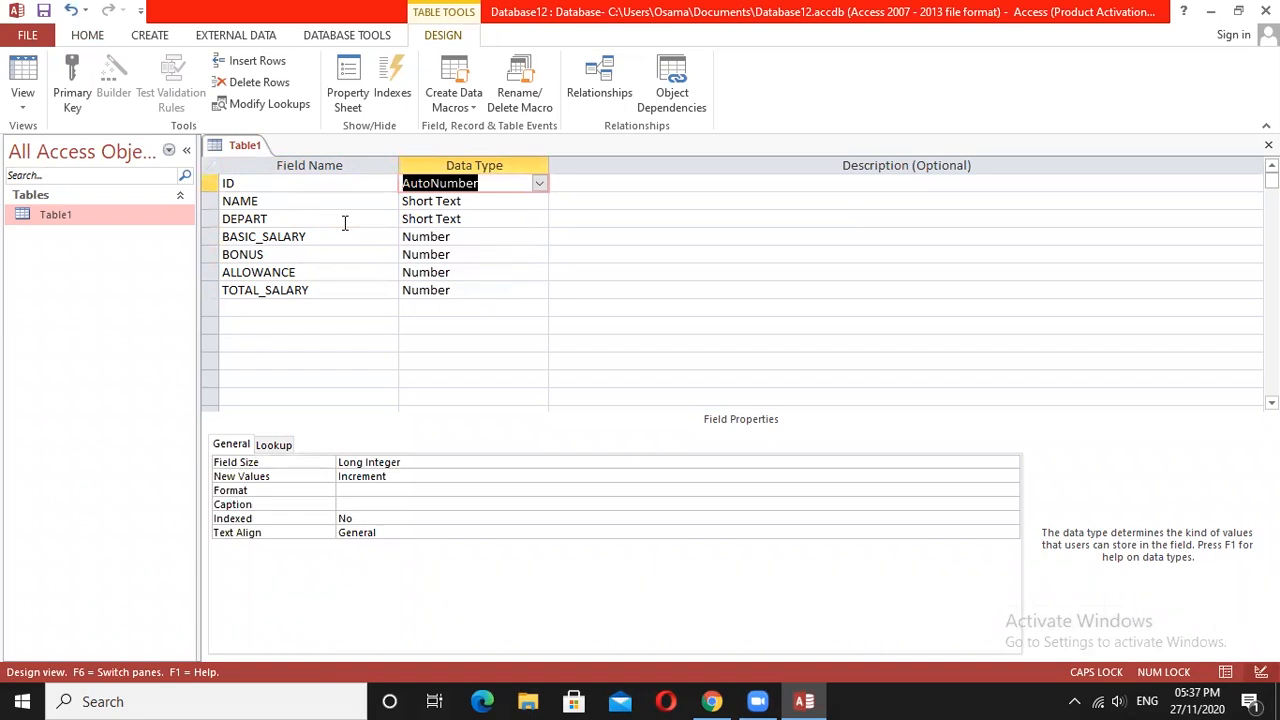
click(264, 237)
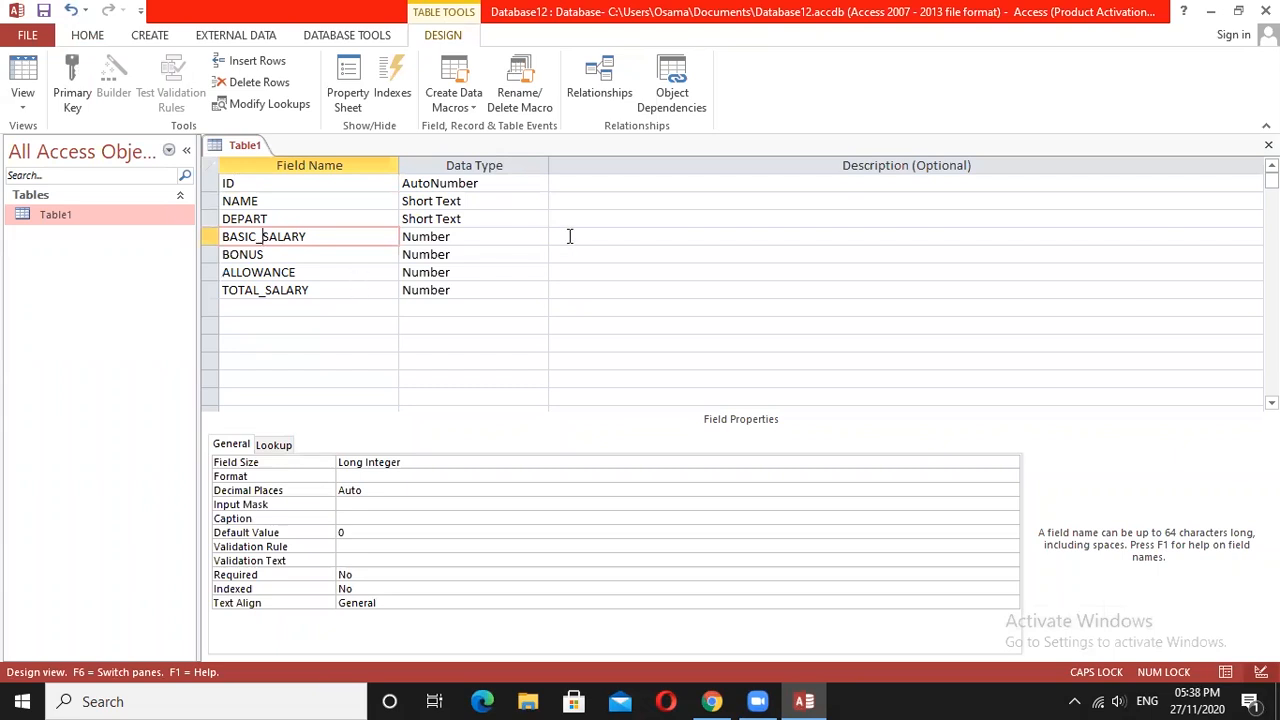
click(698, 256)
click(466, 324)
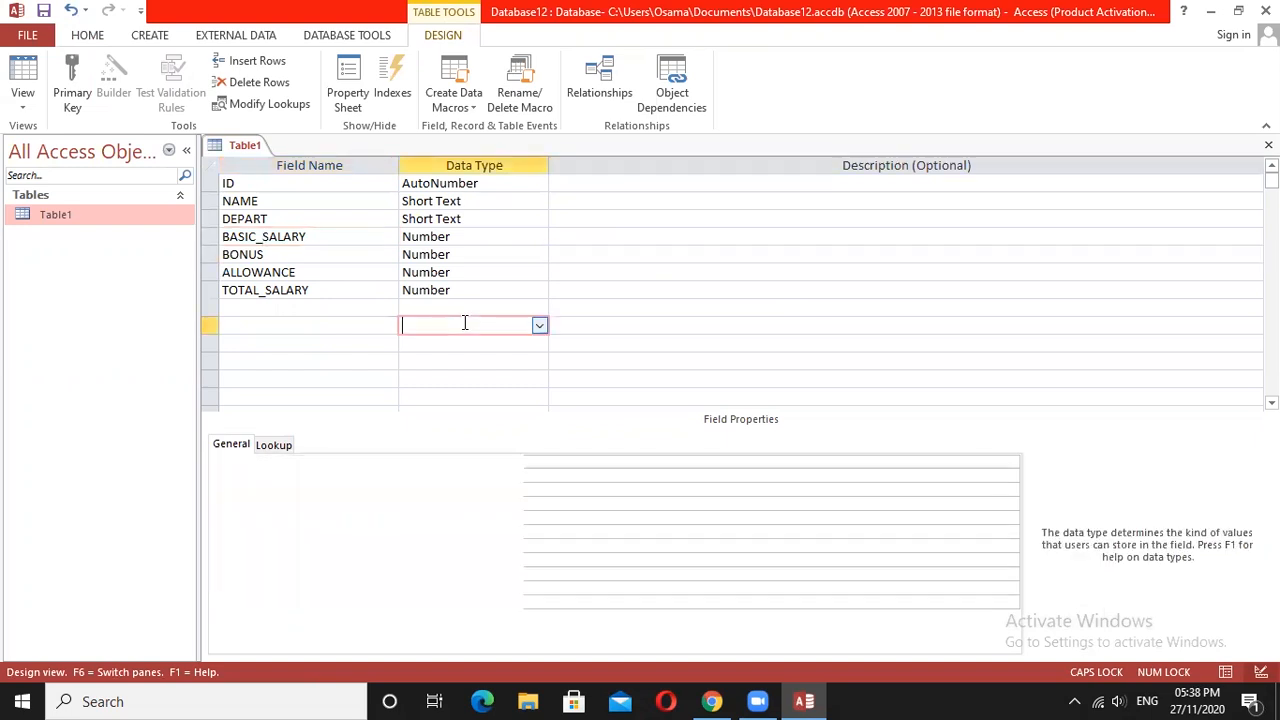
click(313, 312)
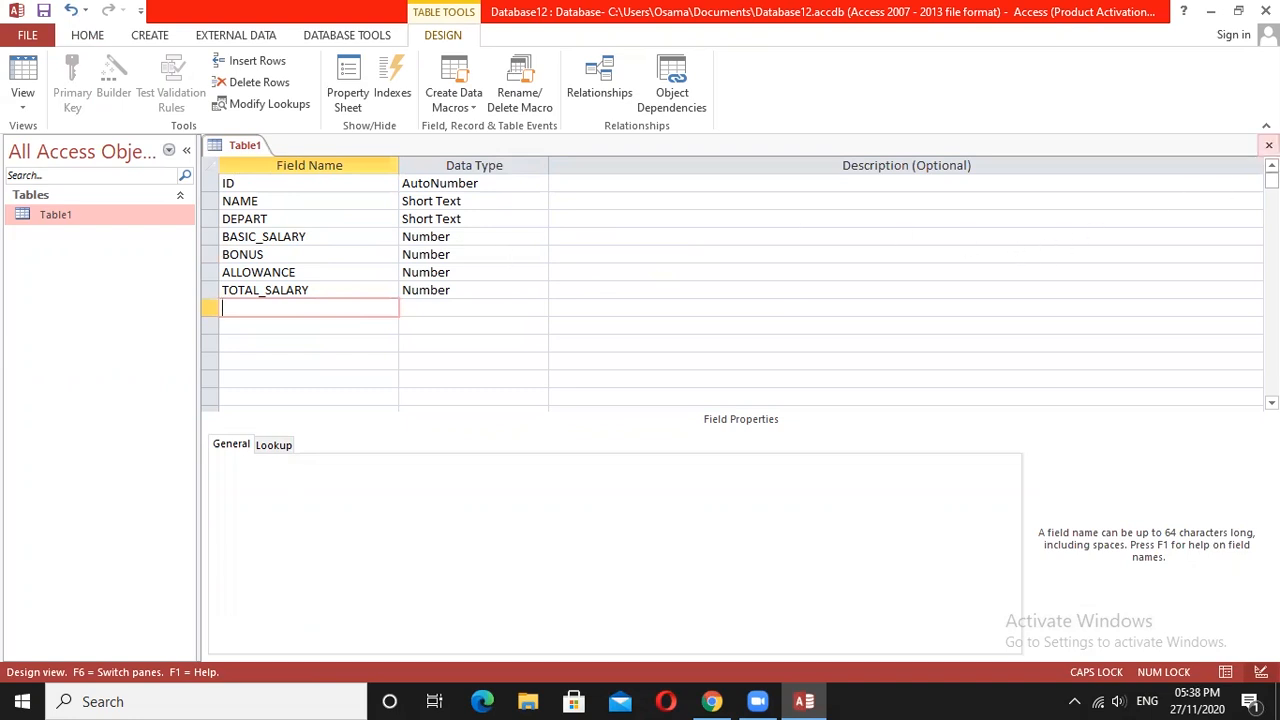
Close Table1 and save the changes to its design.
click(1269, 145)
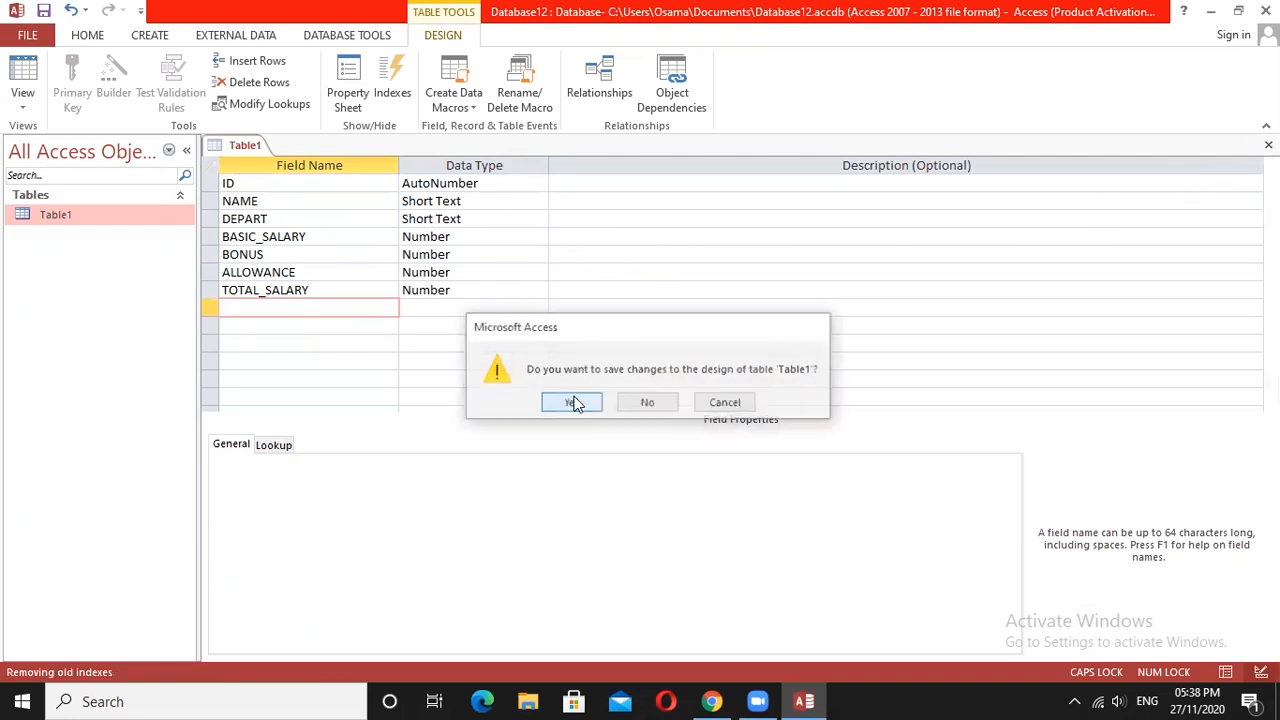
click(573, 403)
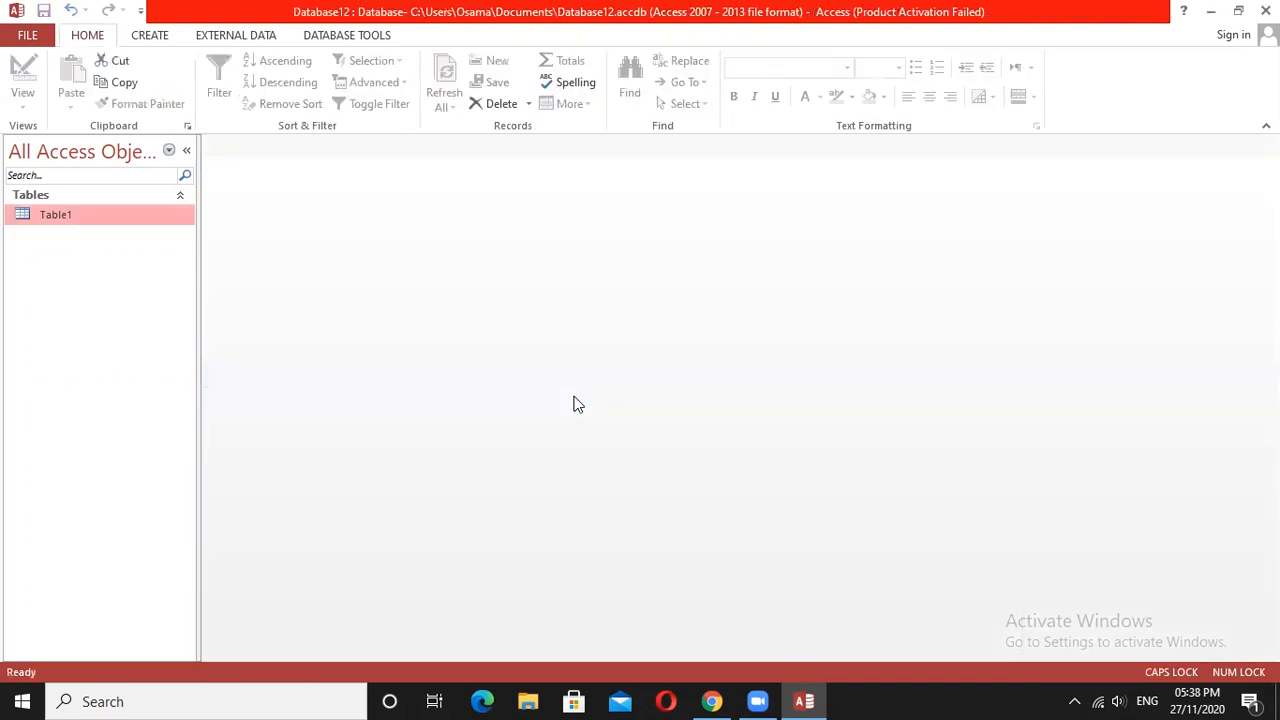
Reopen Table1 in Design View to review its field list, and close it again.
right_click(120, 218)
click(163, 257)
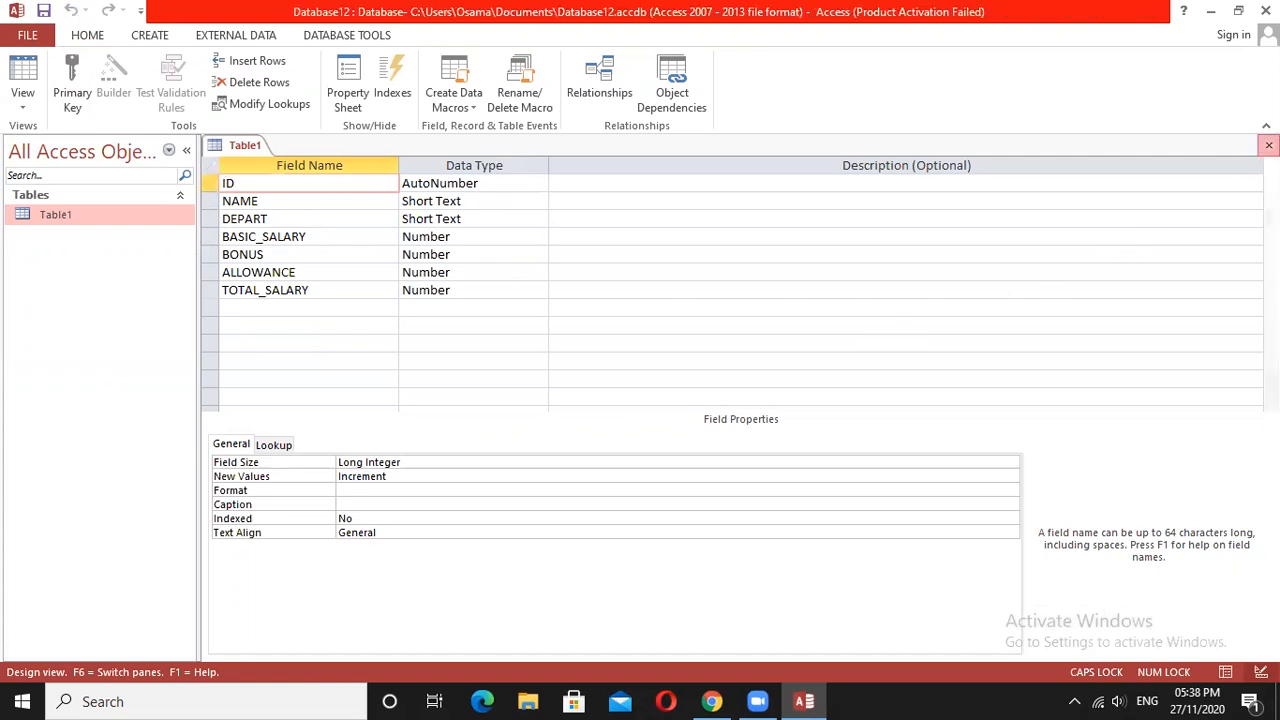
click(1268, 145)
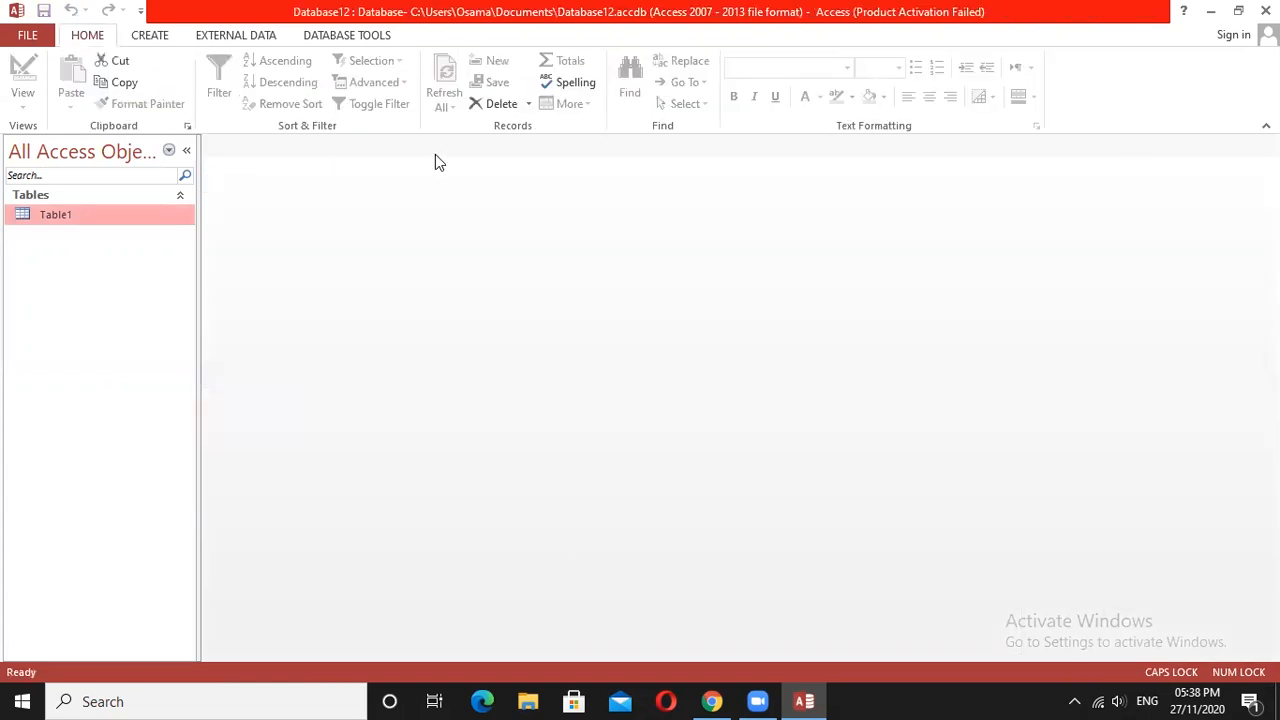
Open Table1 in Datasheet View and fill in the NAME field of four records with the employees' names.
right_click(148, 216)
click(186, 229)
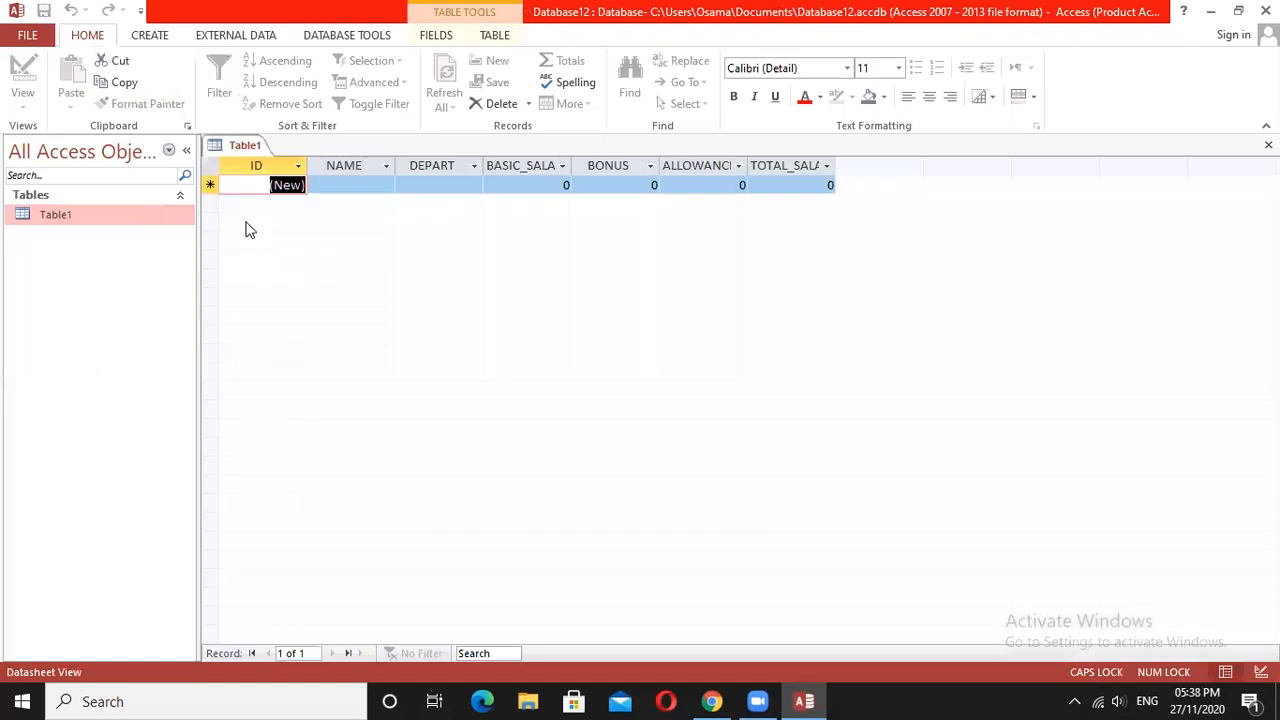
click(343, 185)
text(SAAD)
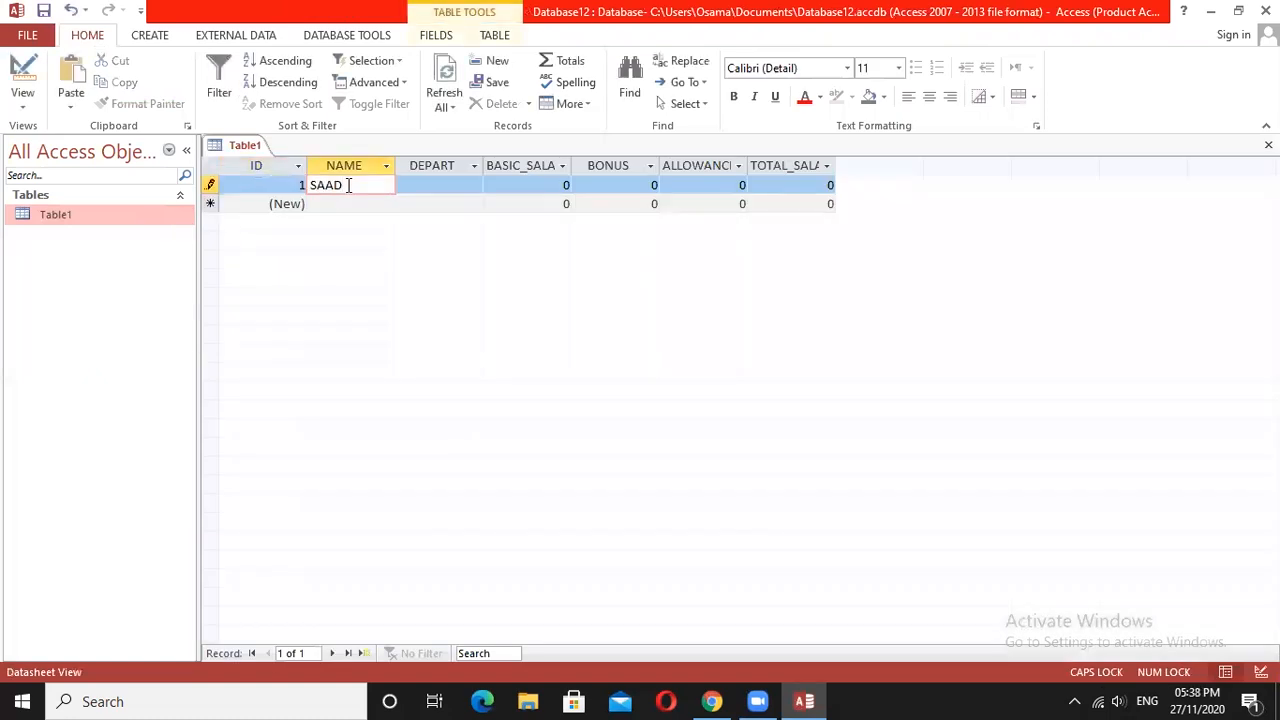
key(Down)
text(UMAR)
key(Down)
text(USMAN)
key(Down)
text(ARIZ)
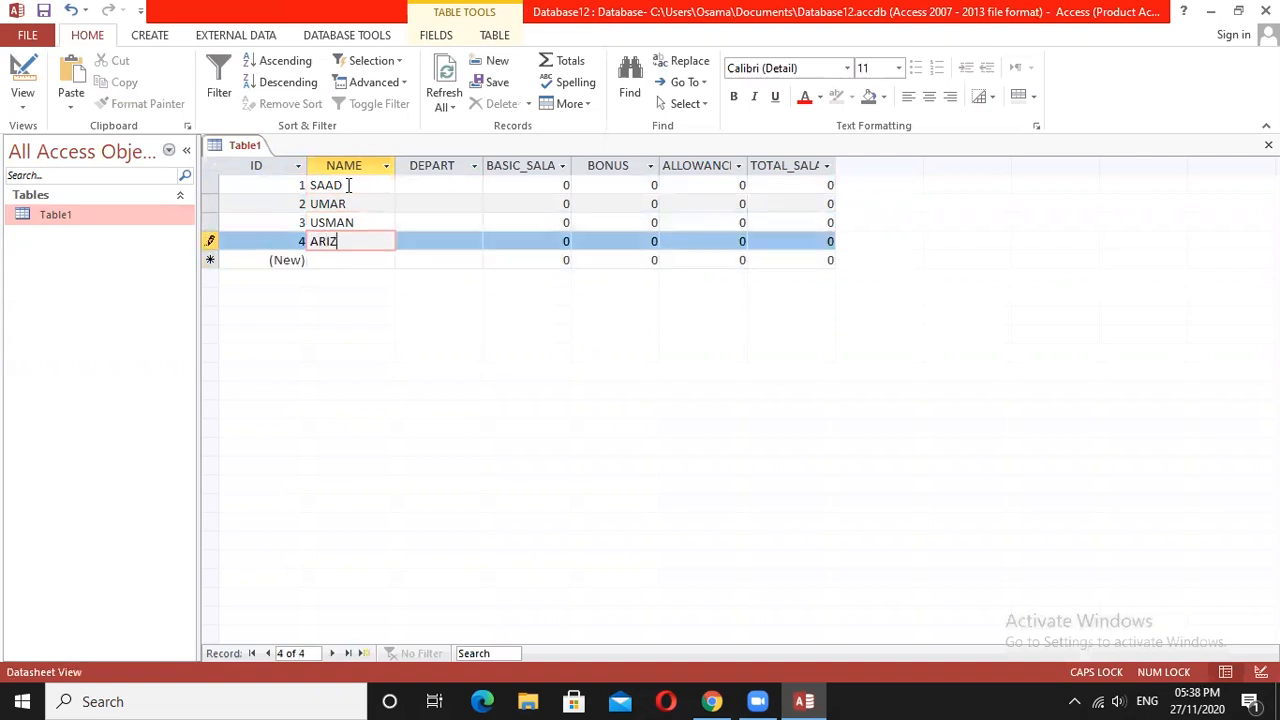
Fill in DEPART for the four records with IT, HR, SALES and IT.
click(429, 184)
text(IT)
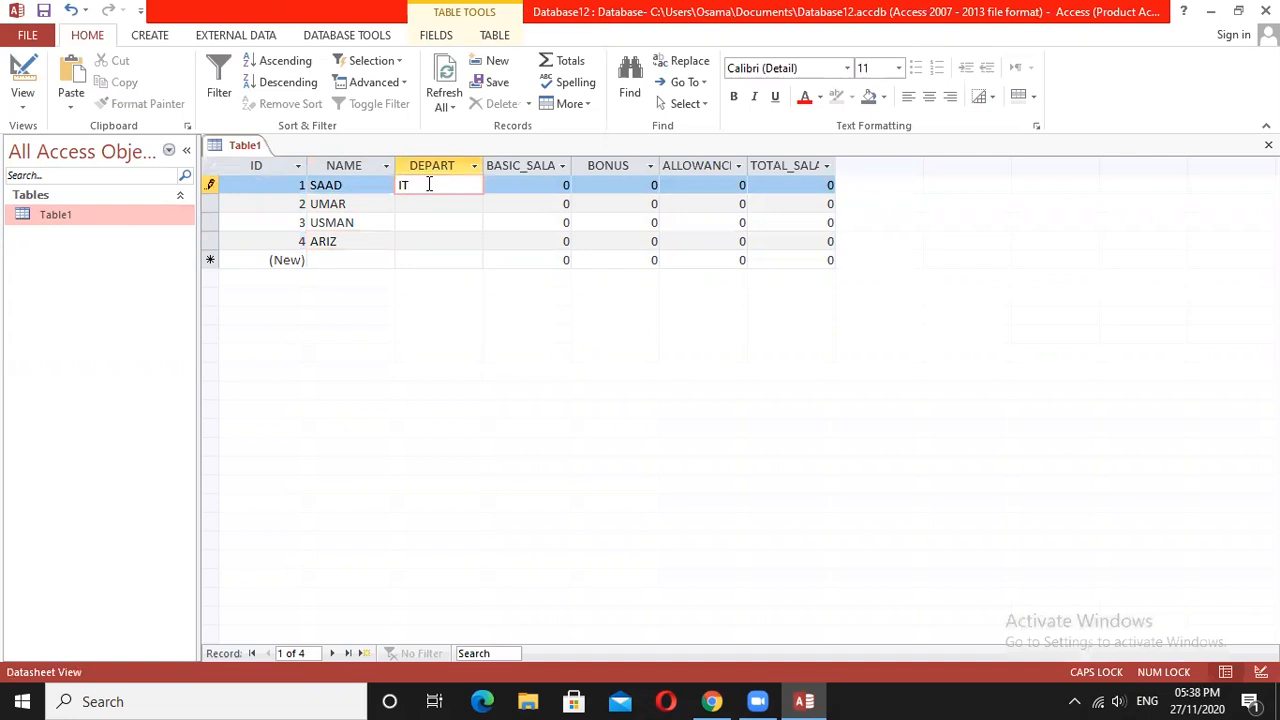
key(Down)
text(HR)
key(Down)
text(SALES)
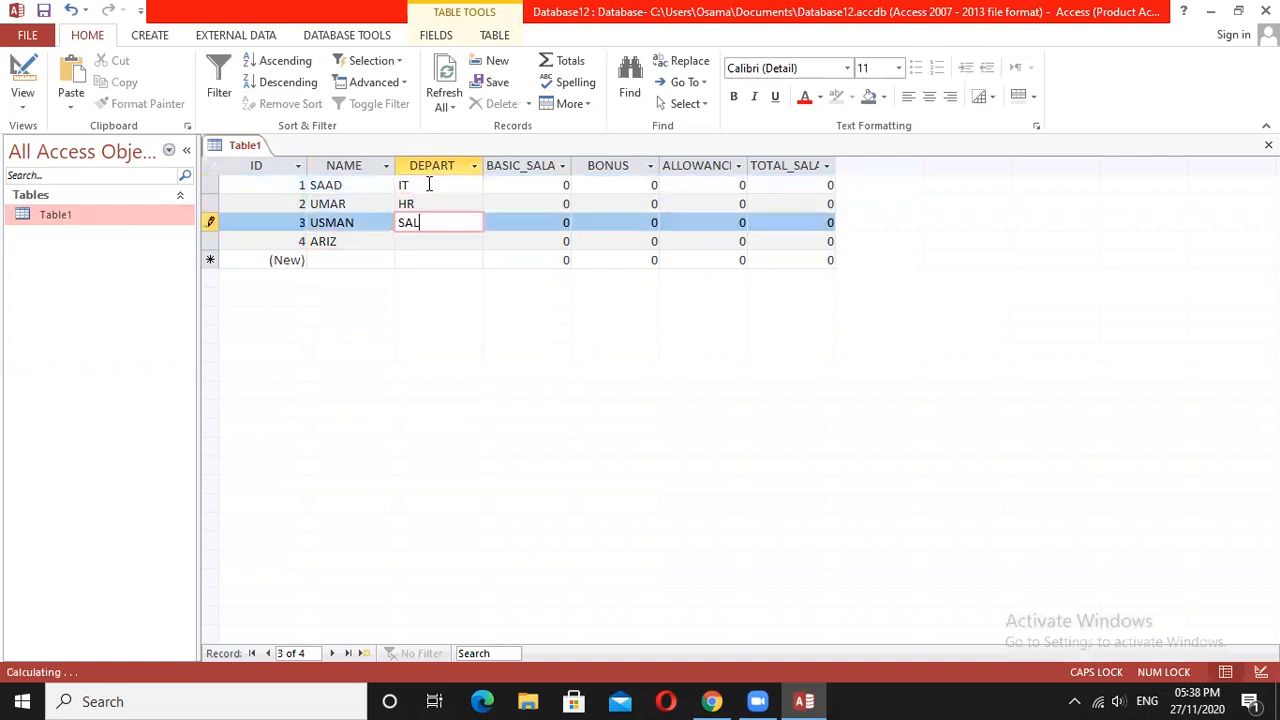
key(Down)
text(IT)
Fill in BASIC_SALARY for records 1 to 4 with 21000, 22000, 23000 and 24000.
key(Tab)
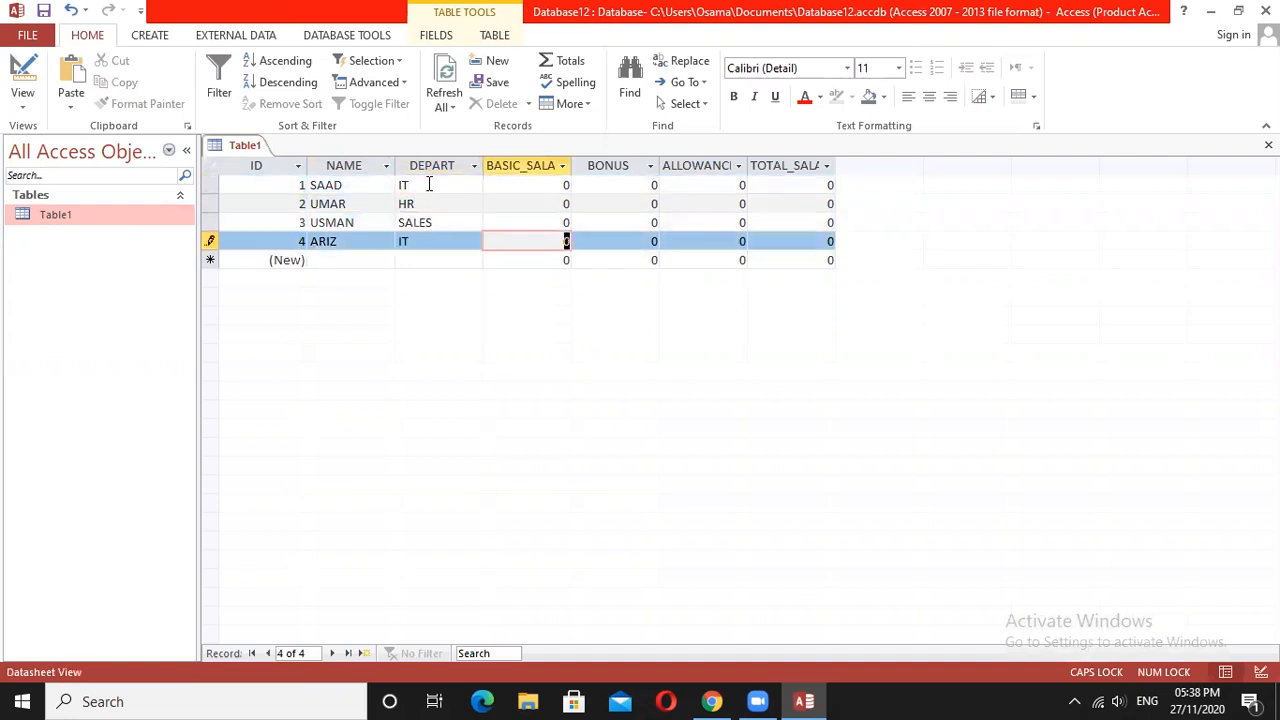
key(Up)
key(Up)
key(Up)
text(21000)
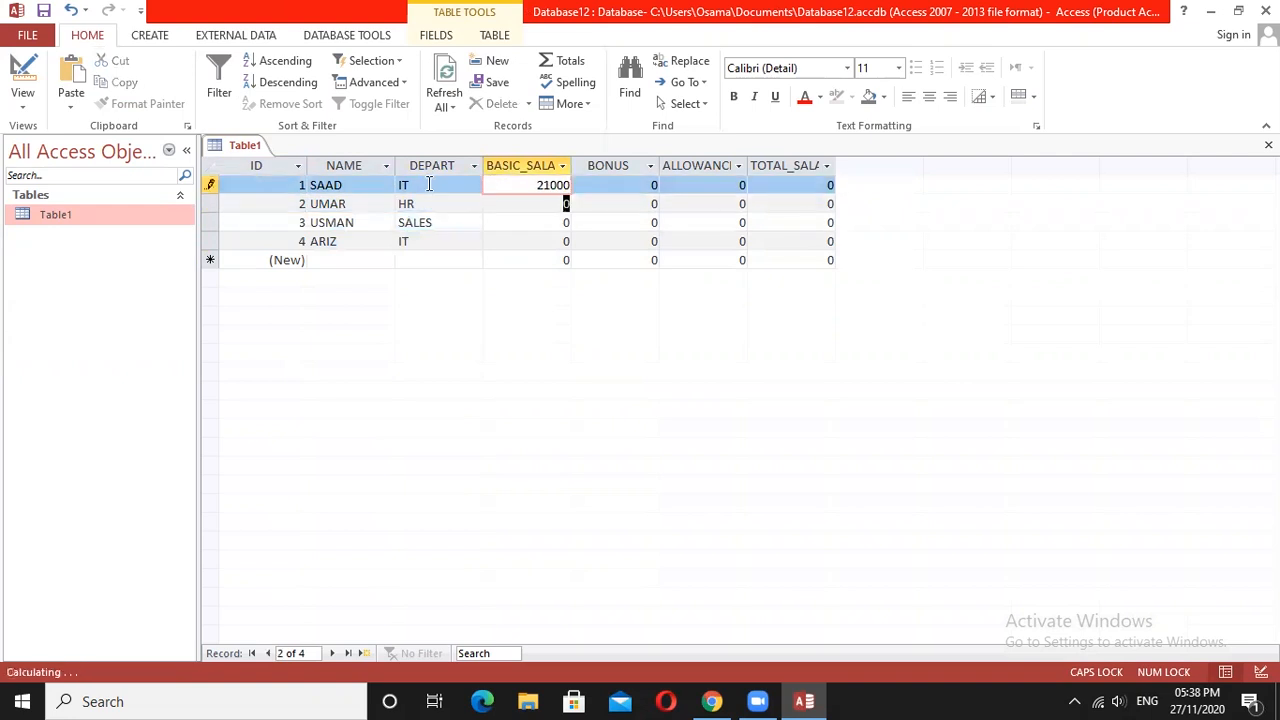
key(Down)
text(22000)
key(Down)
text(23000)
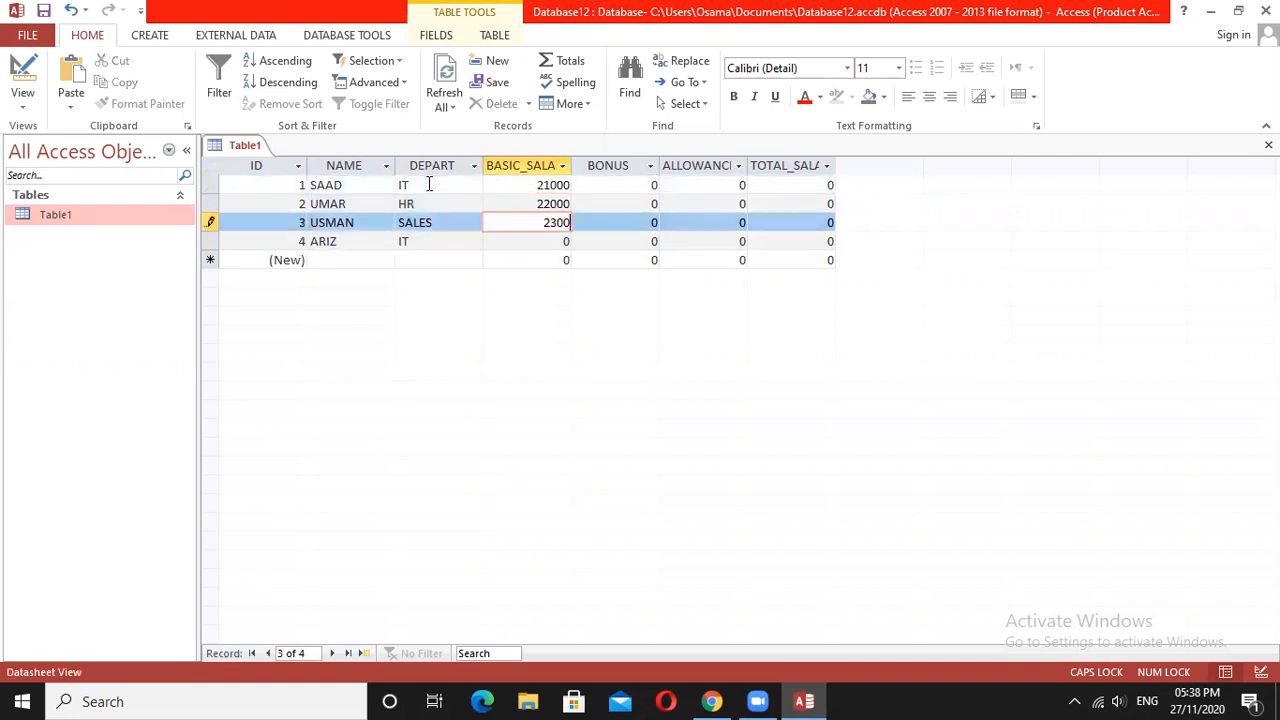
key(Down)
text(24000)
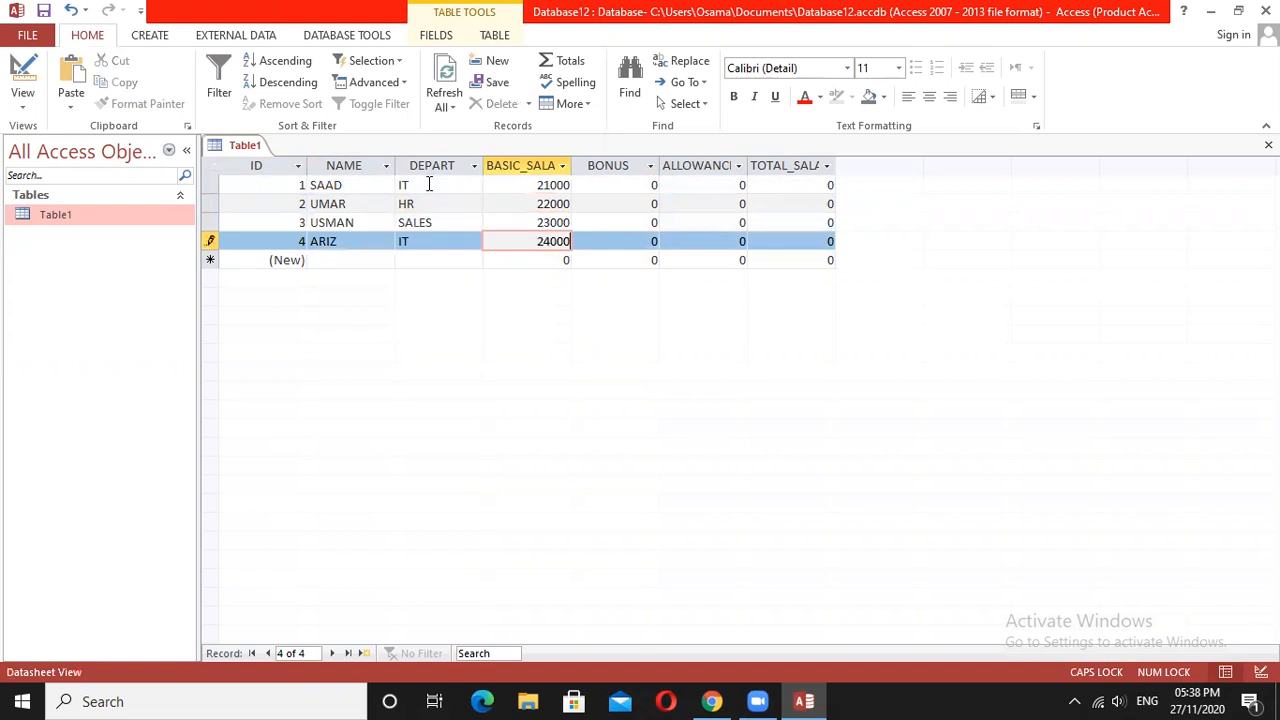
Set BONUS to 2000 for each of the four employee records.
key(Tab)
key(Up)
key(Up)
key(Up)
text(2000)
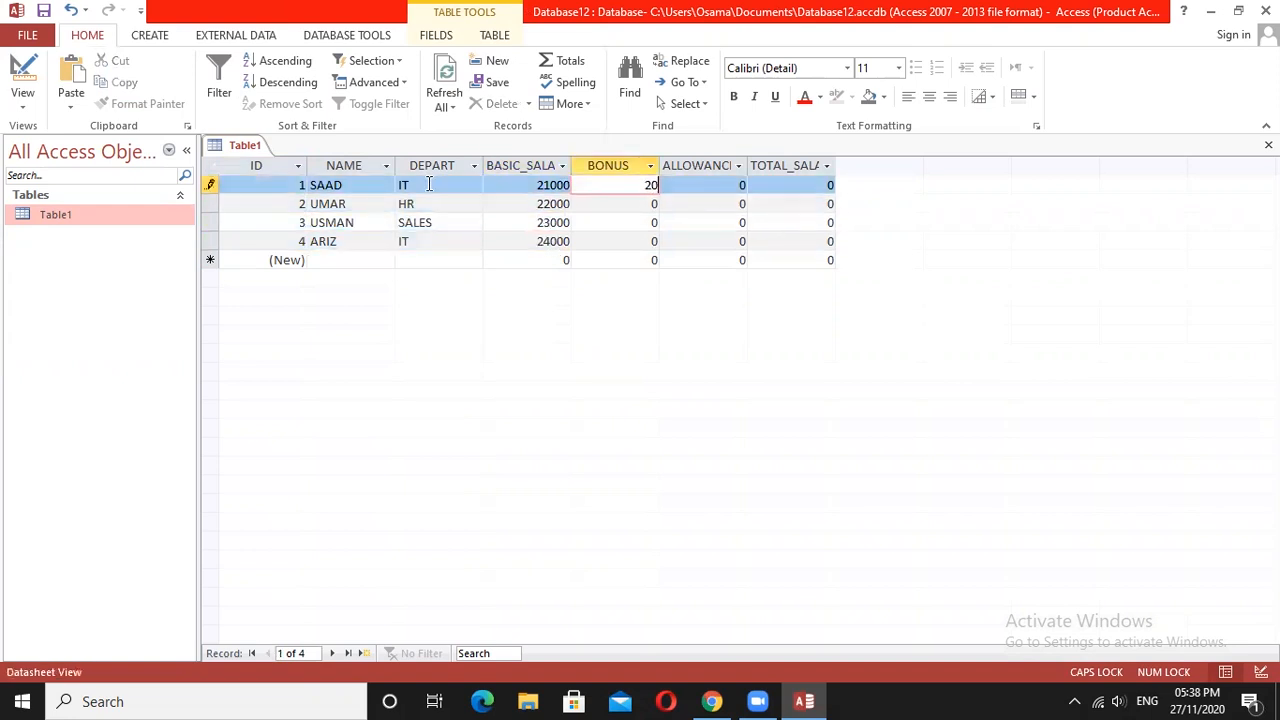
key(Down)
text(2000)
key(Down)
text(24000)
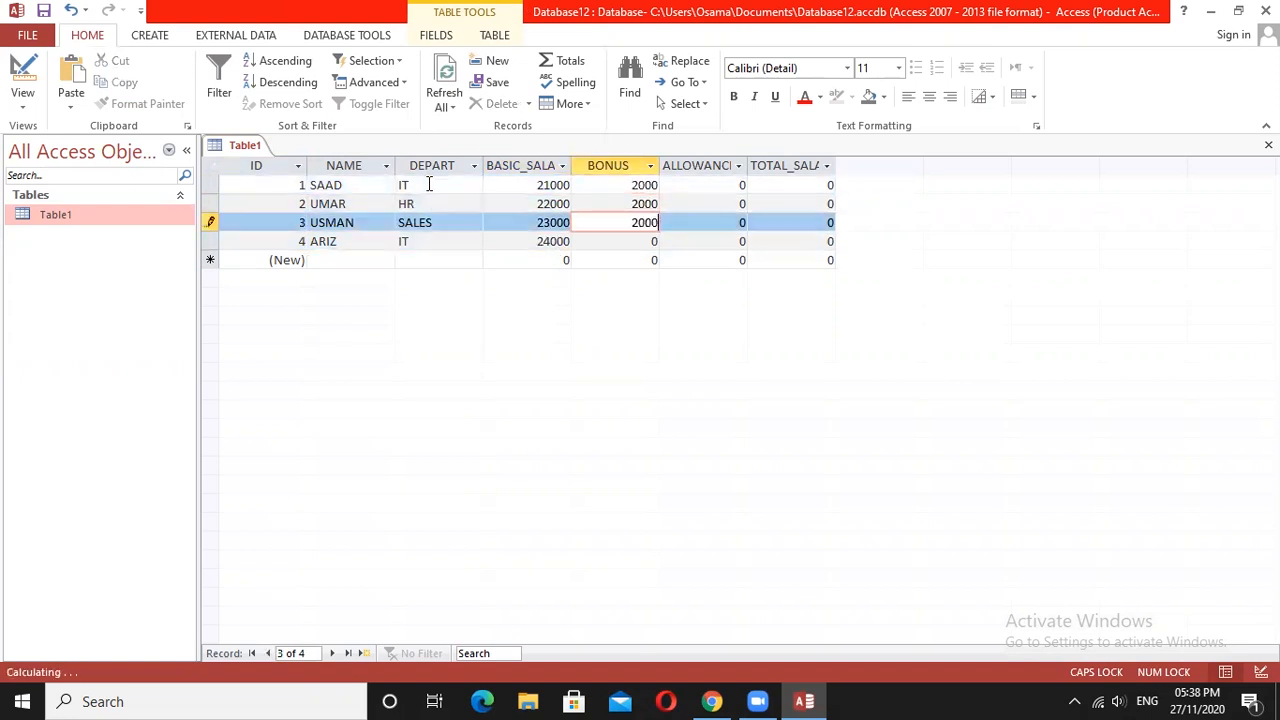
key(Down)
text(200)
key(Tab)
key(shift+Tab)
key(F2)
text(0)
Set ALLOWANCE to 2000 for each of the four employee records.
key(Tab)
key(Up)
key(Up)
key(Up)
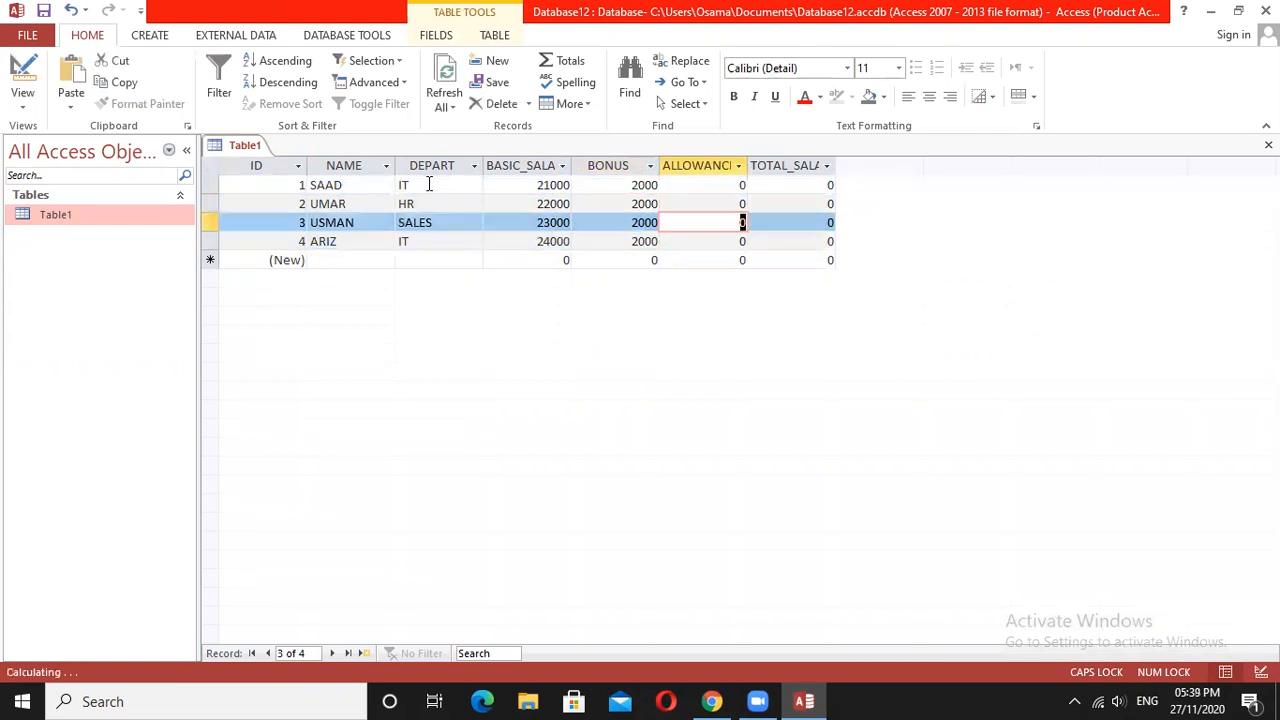
text(2000)
key(Down)
text(0200)
key(BackSpace)
key(BackSpace)
key(BackSpace)
key(BackSpace)
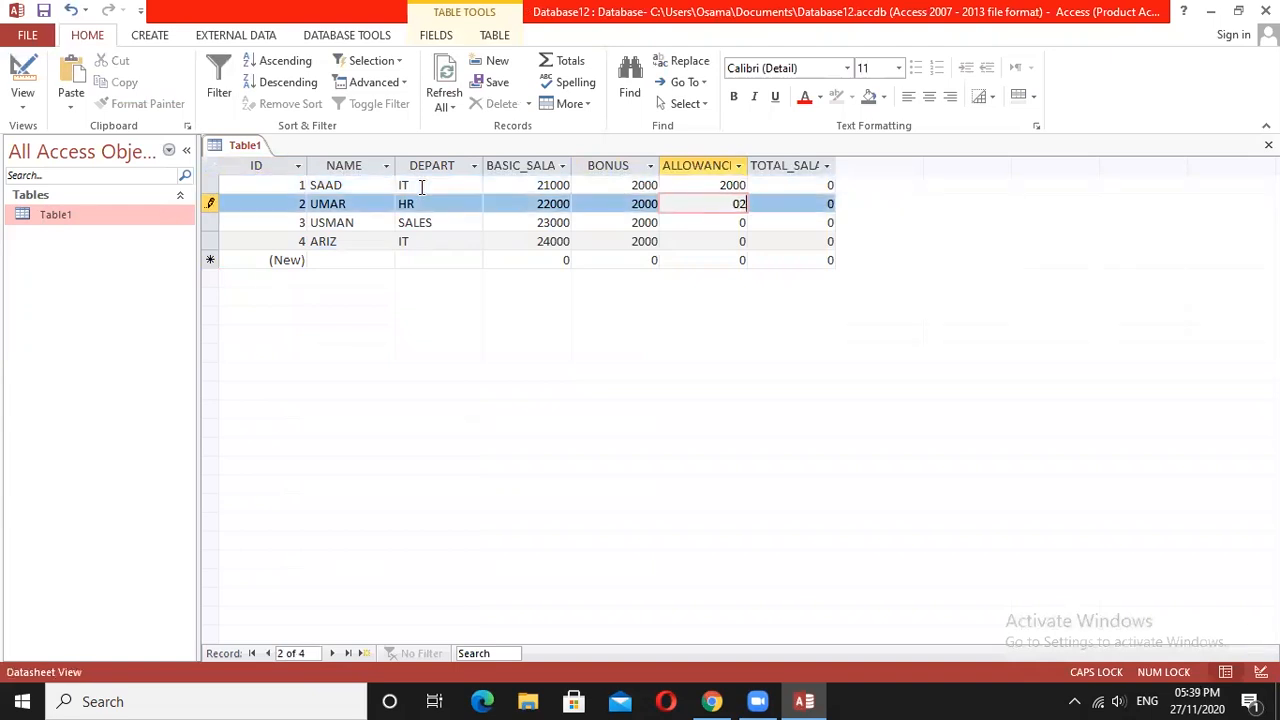
text(2000)
key(Down)
text(2000)
key(Down)
text(2000)
Start a fifth record with ALLOWANCE 2000, BONUS 2000 and BASIC_SALARY 25000.
key(Down)
text(2000)
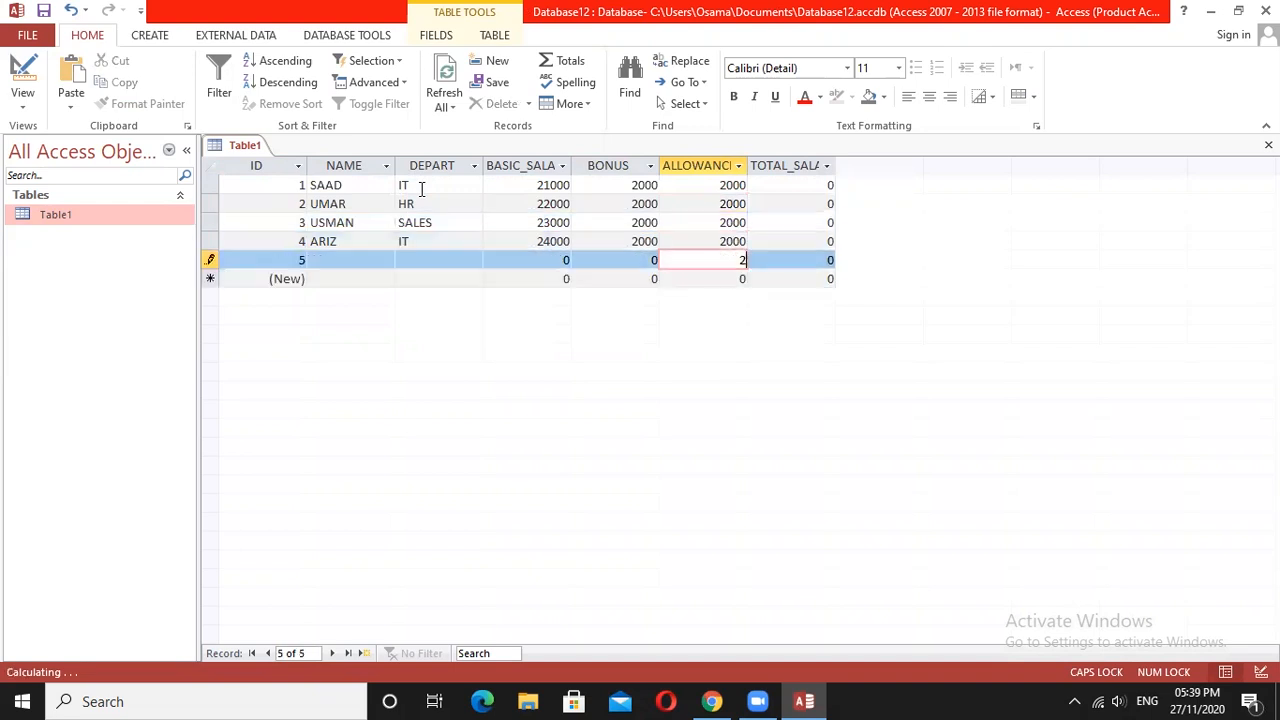
key(Left)
key(Left)
key(Left)
key(Left)
key(Left)
text(200)
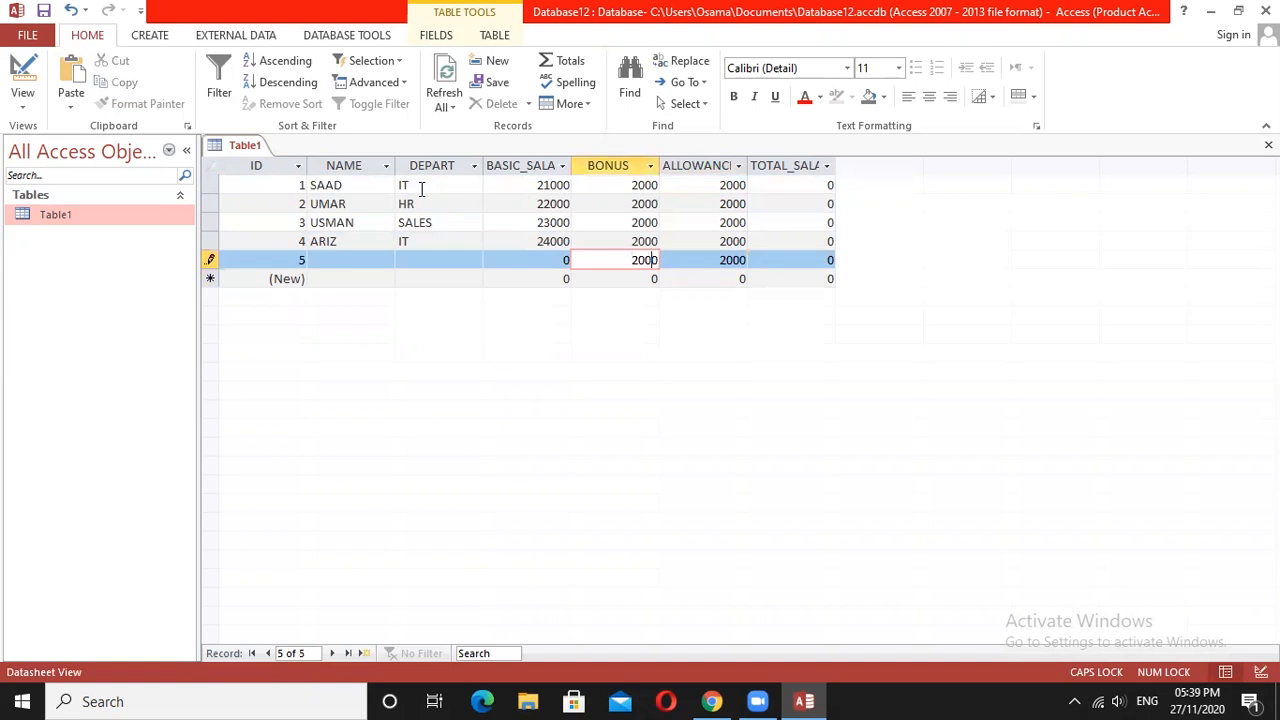
key(Left)
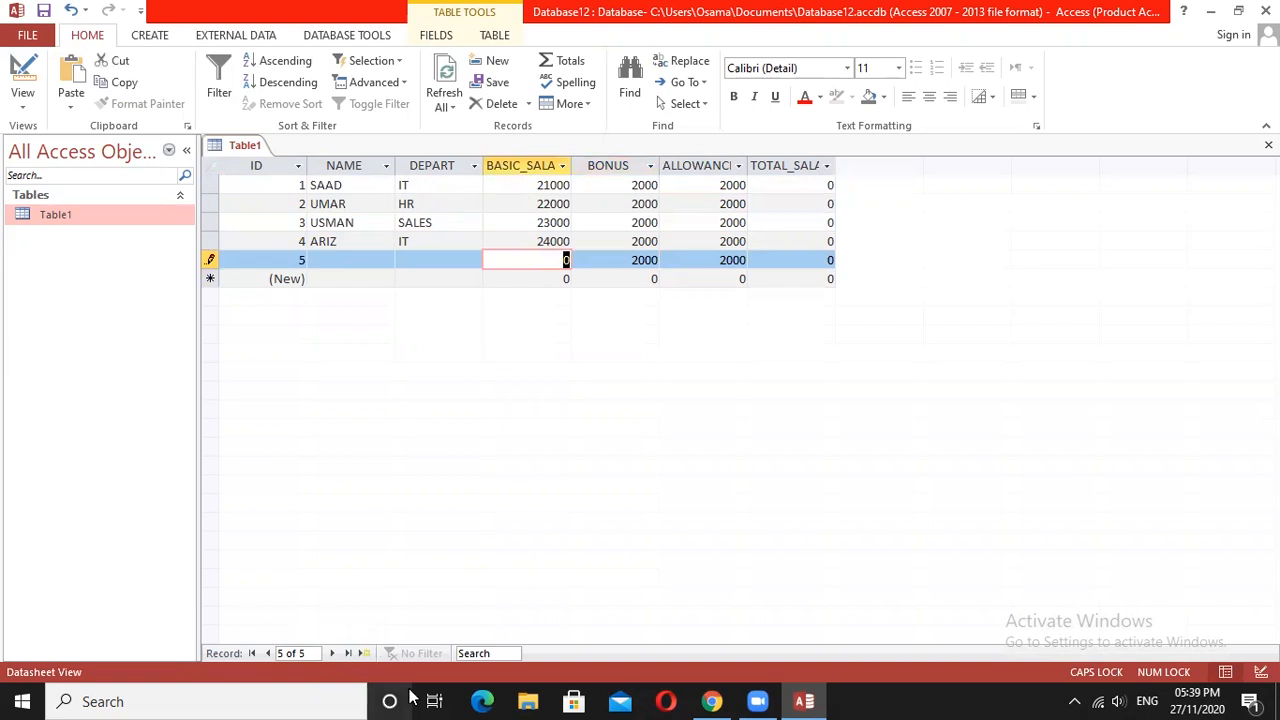
text(25000)
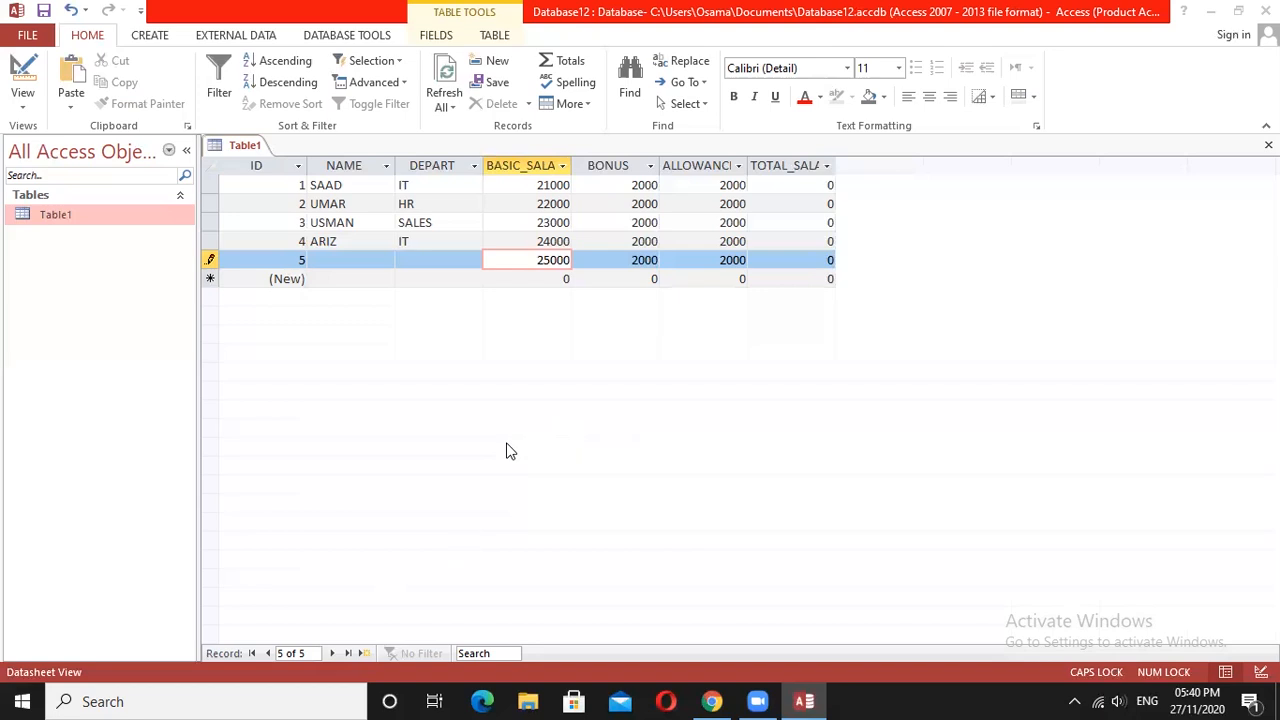
Complete the fifth record with the employee's name and HR as the department.
click(343, 259)
text(ALI)
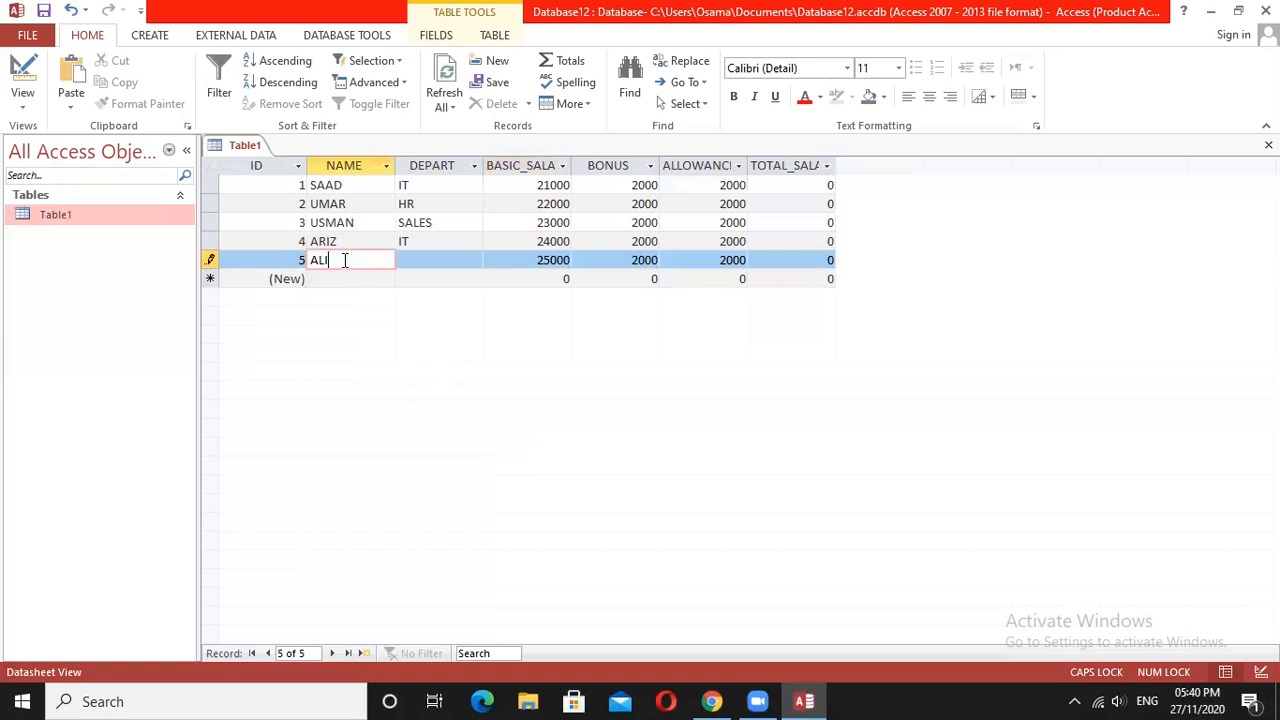
click(420, 259)
text(HR)
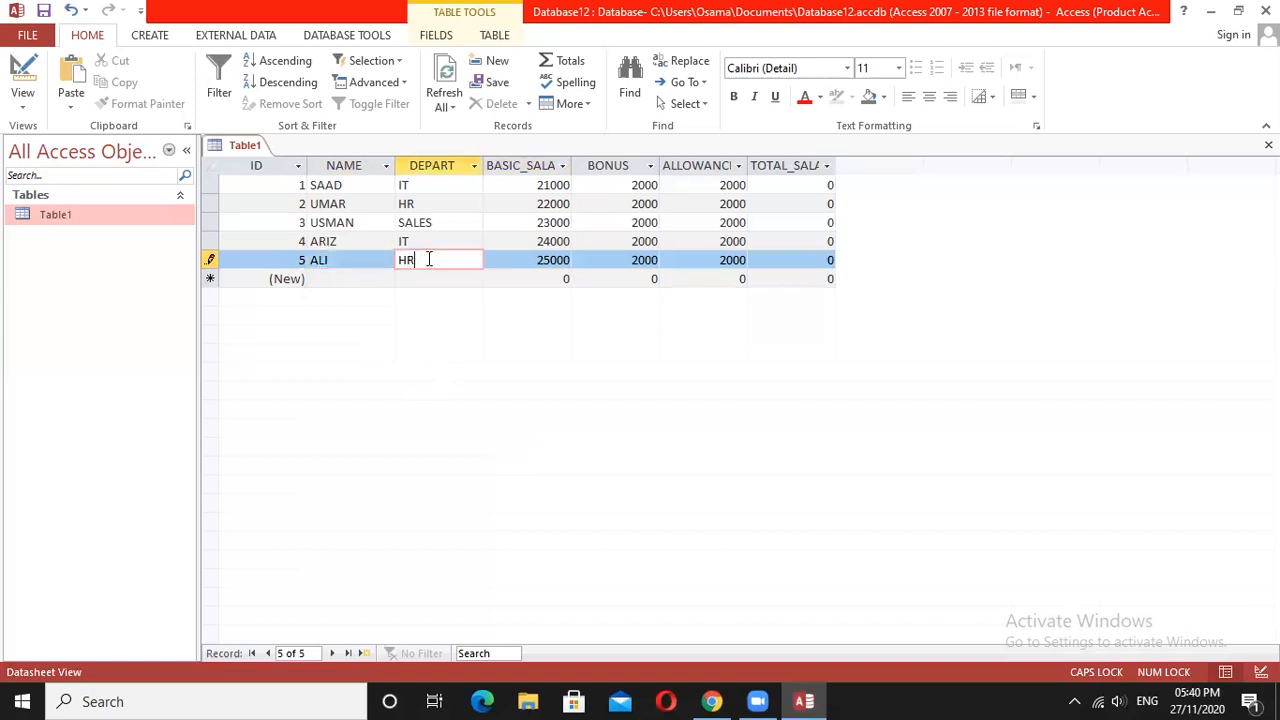
Switch Table1 from its records to Design View to show the field structure, and close the table.
right_click(152, 214)
click(196, 250)
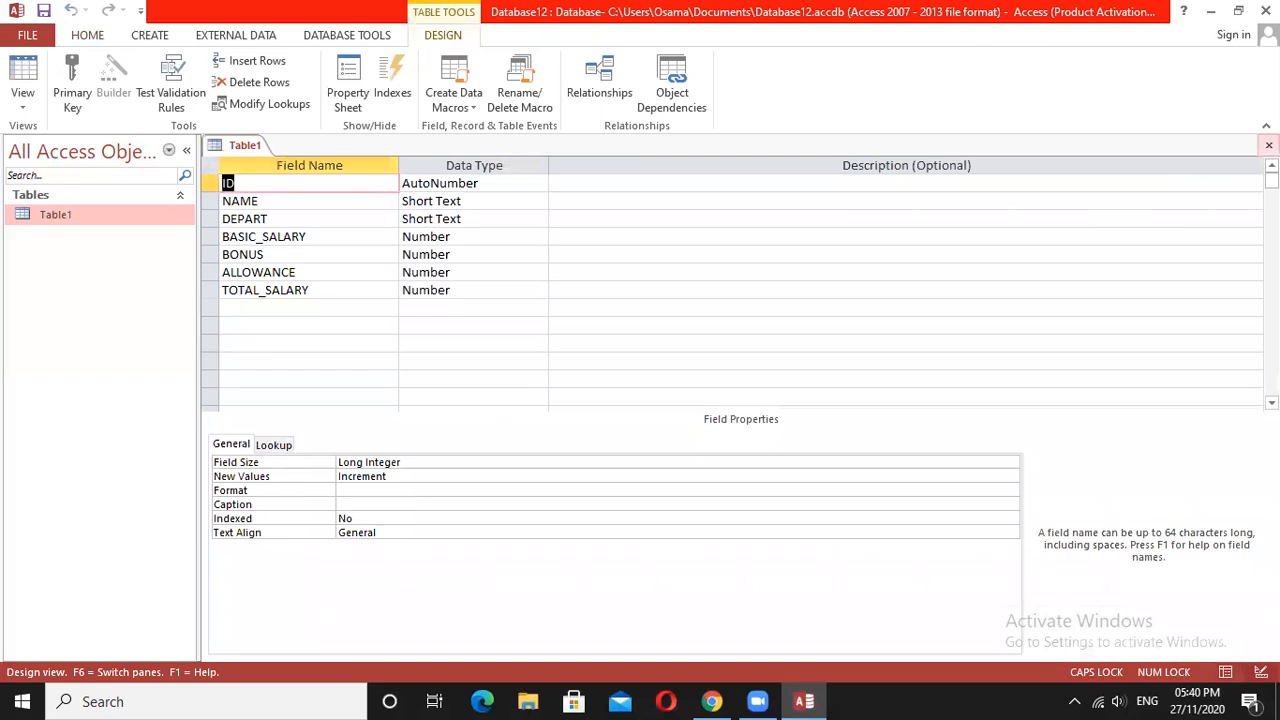
click(1268, 145)
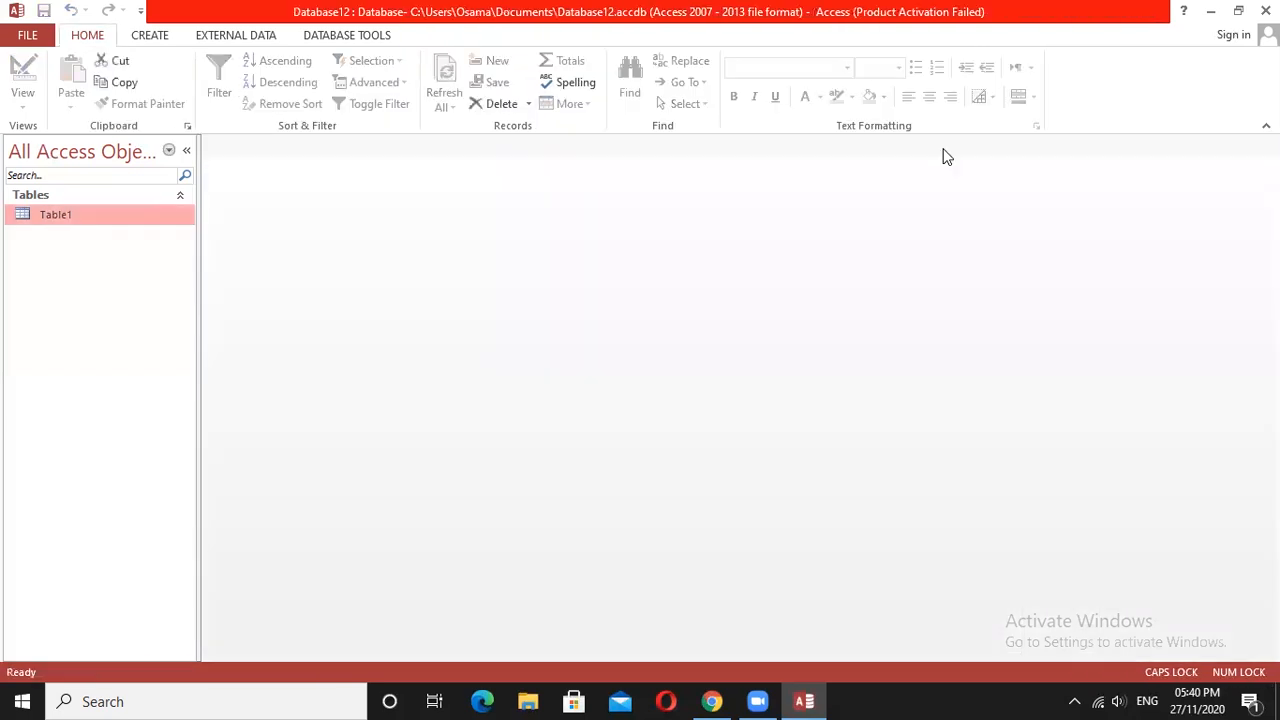
Open Table1 in Datasheet View to review the employee records, close it, and open it in Datasheet View again.
right_click(150, 219)
click(195, 233)
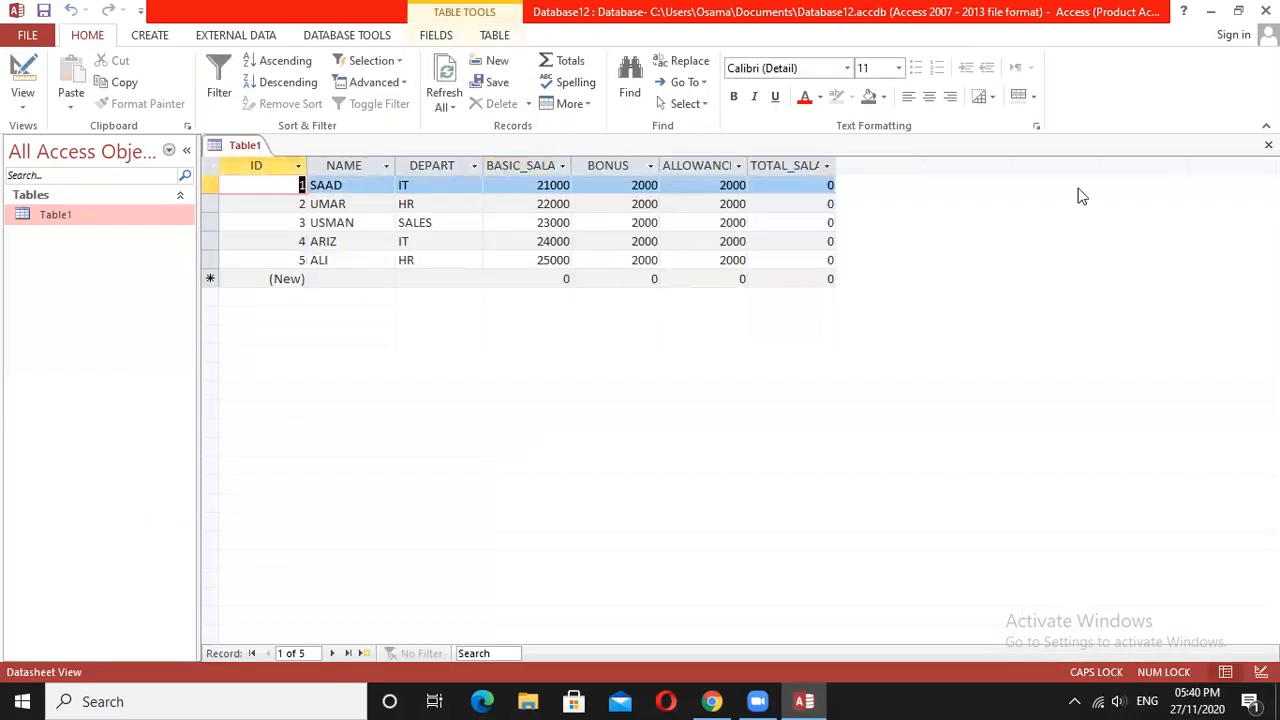
click(1268, 146)
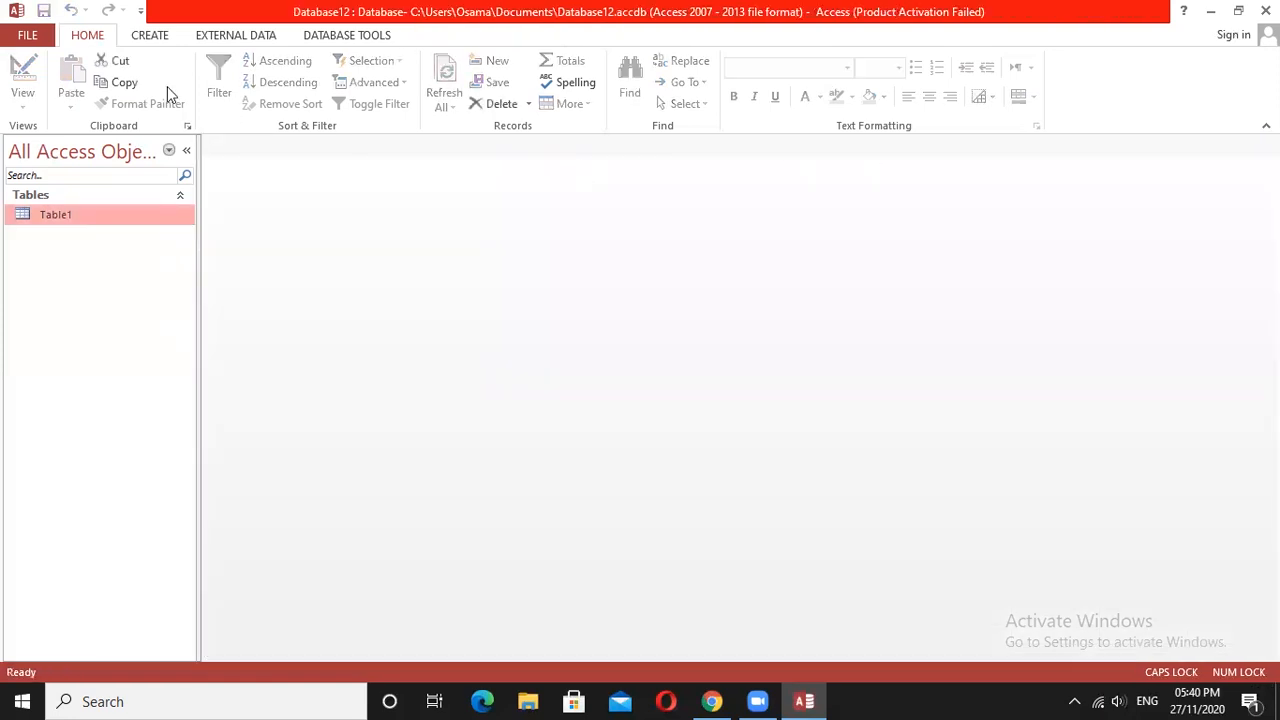
right_click(143, 217)
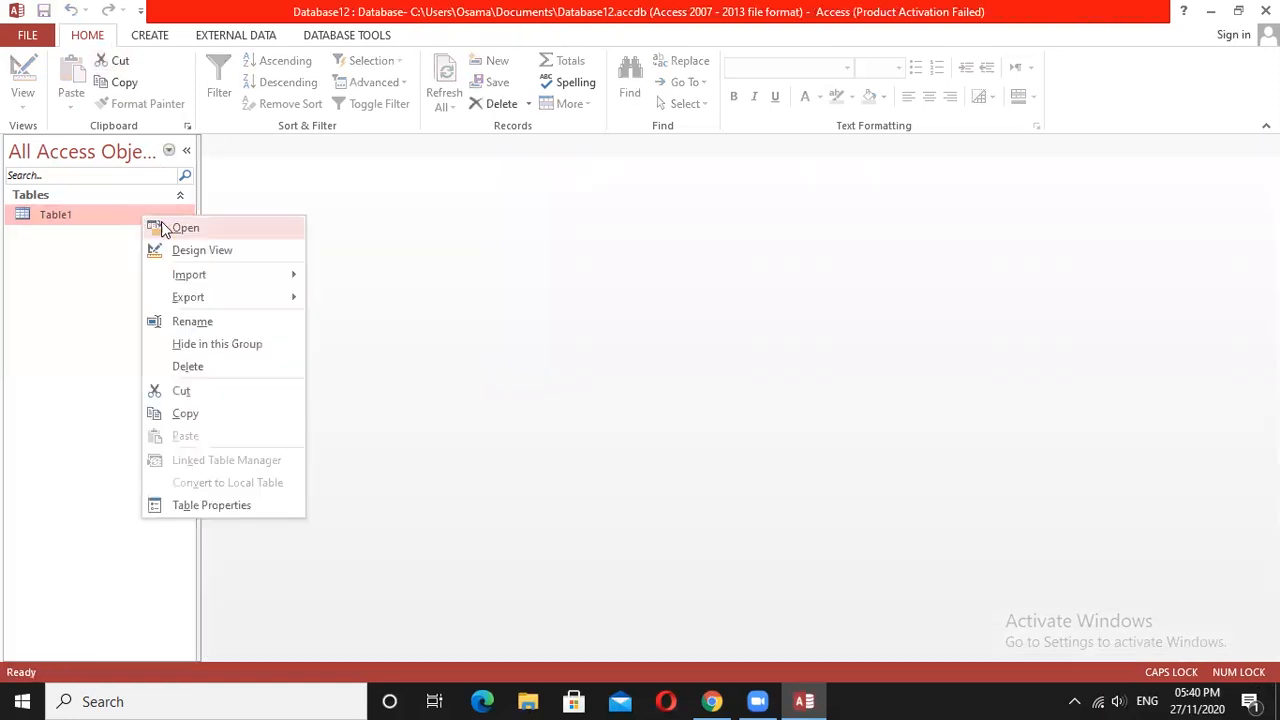
click(195, 230)
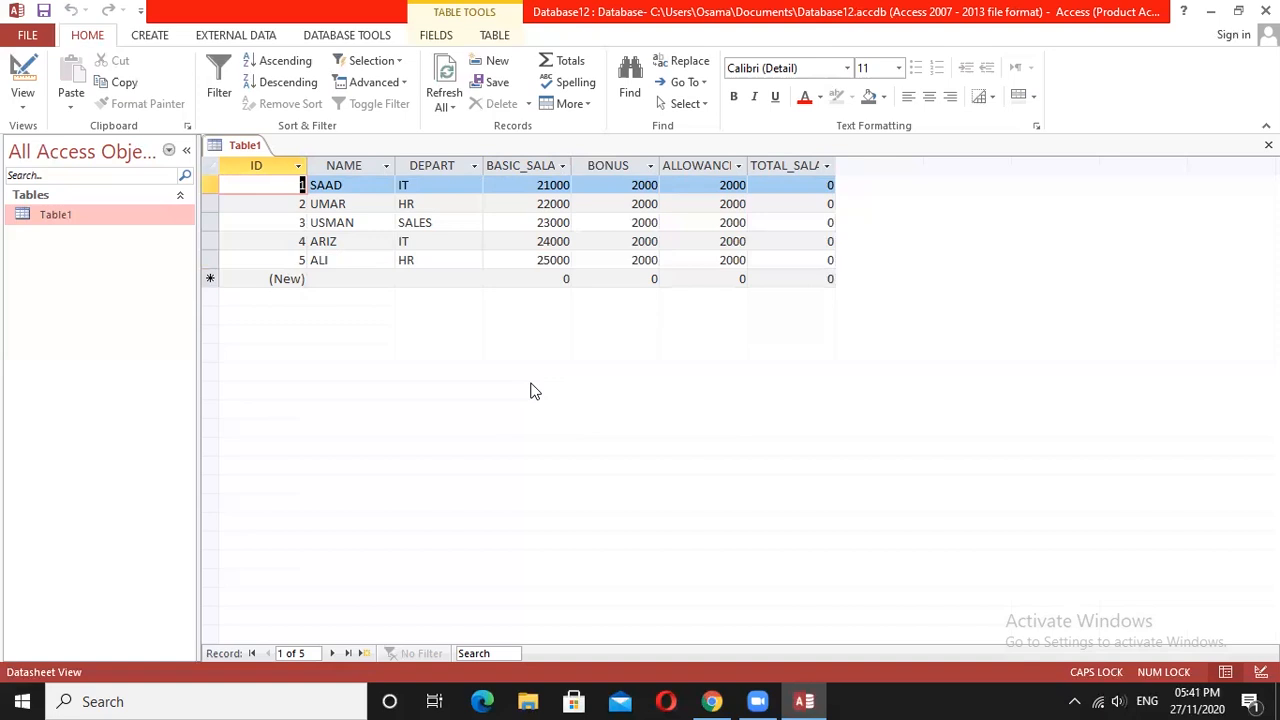
Close Table1 and start a new query with the Simple Query Wizard.
click(806, 187)
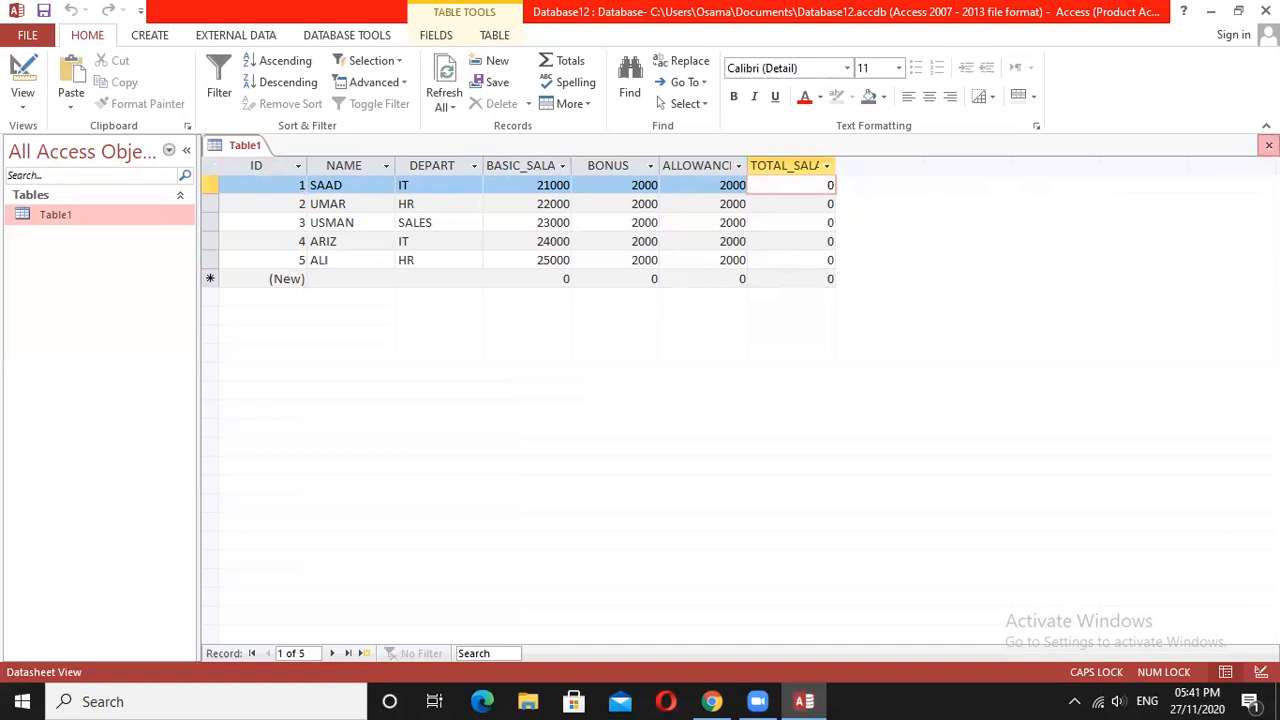
click(1268, 145)
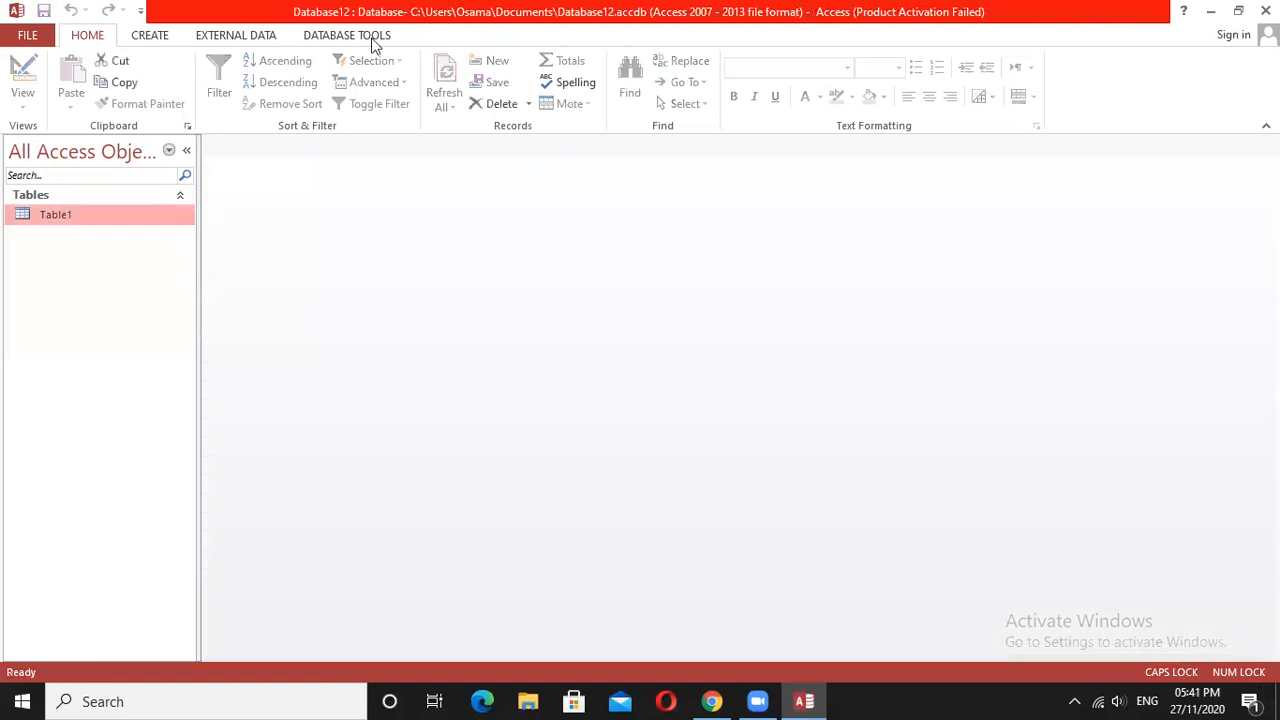
click(145, 37)
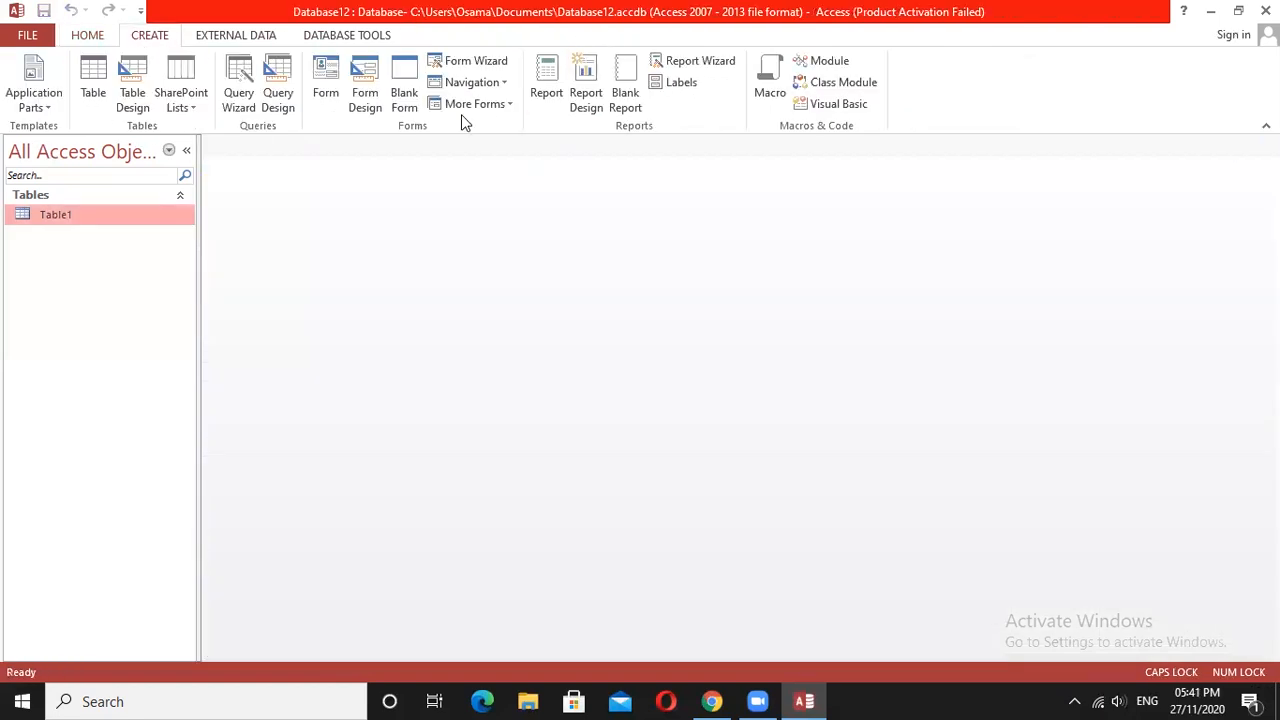
click(244, 112)
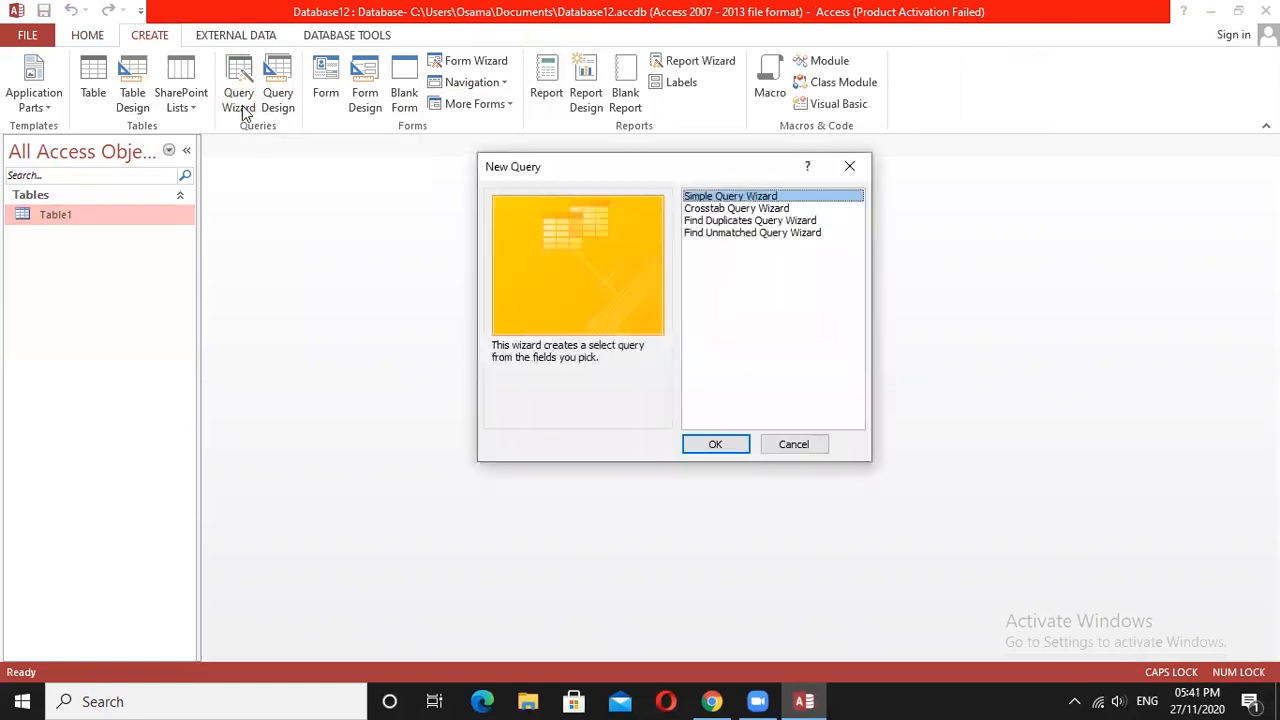
click(716, 446)
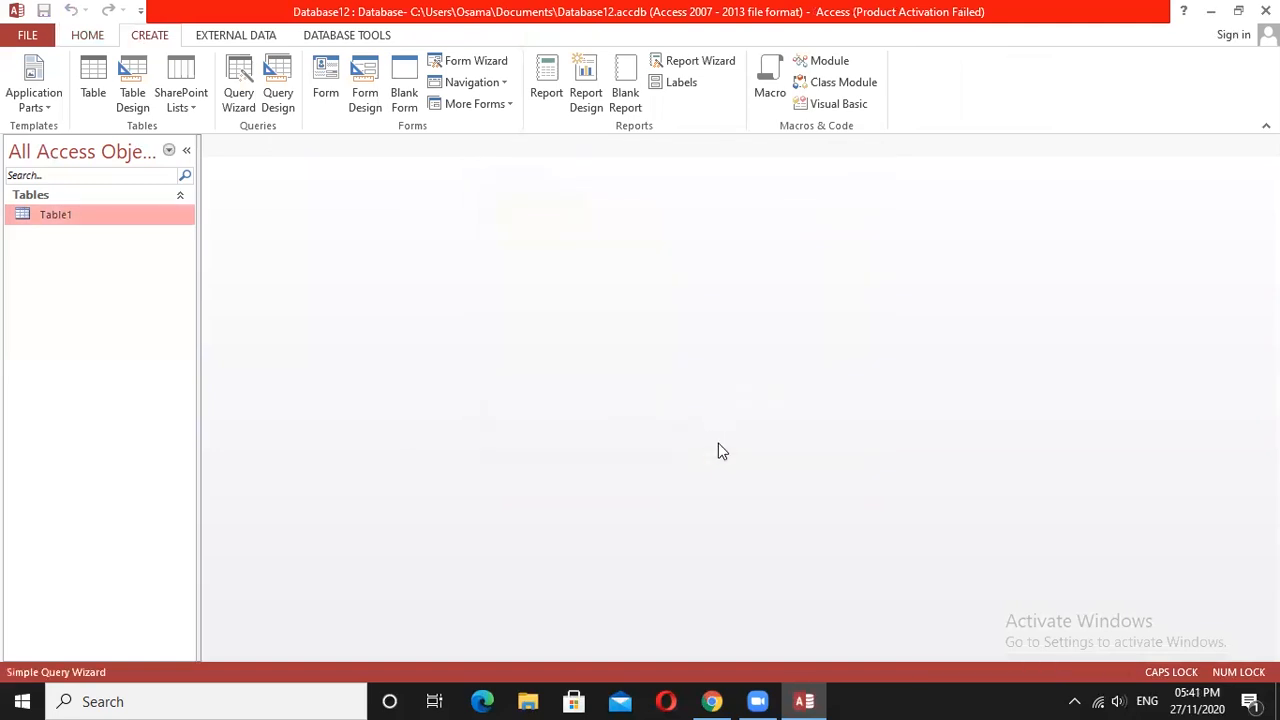
Add all Table1 fields from ID to TOTAL_SALARY to the query and finish the wizard with its remaining defaults.
click(607, 325)
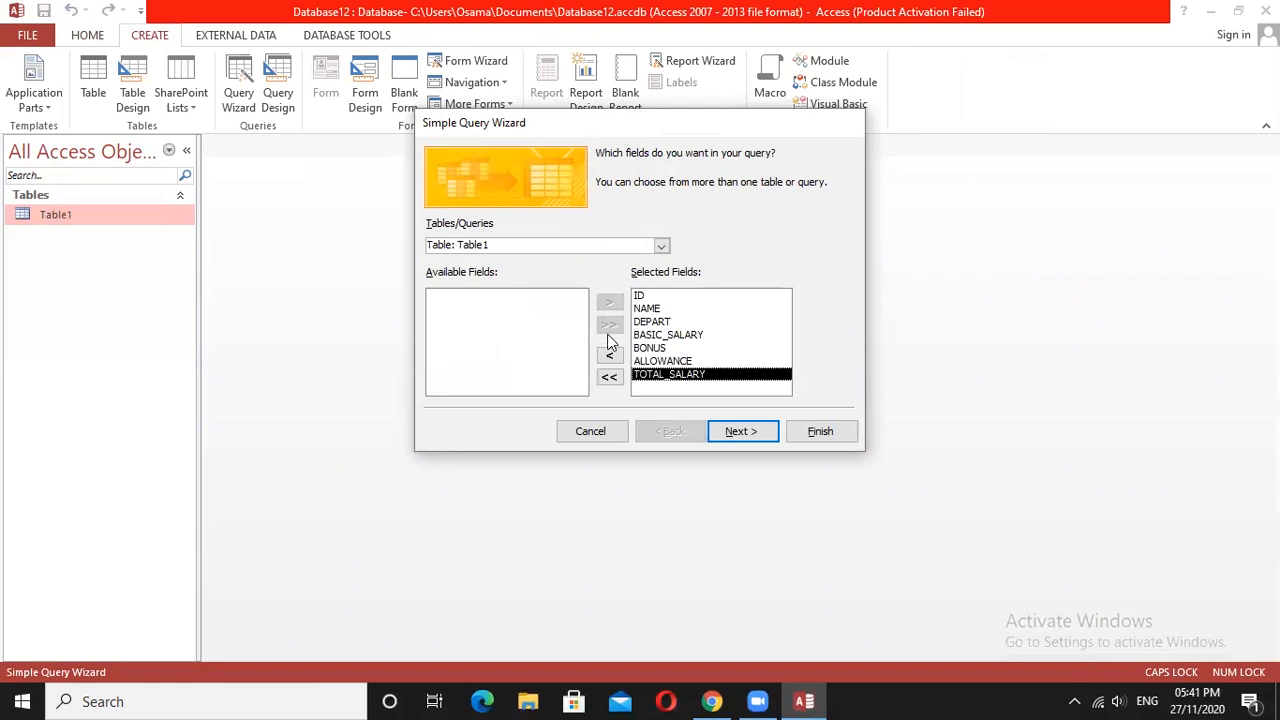
click(609, 377)
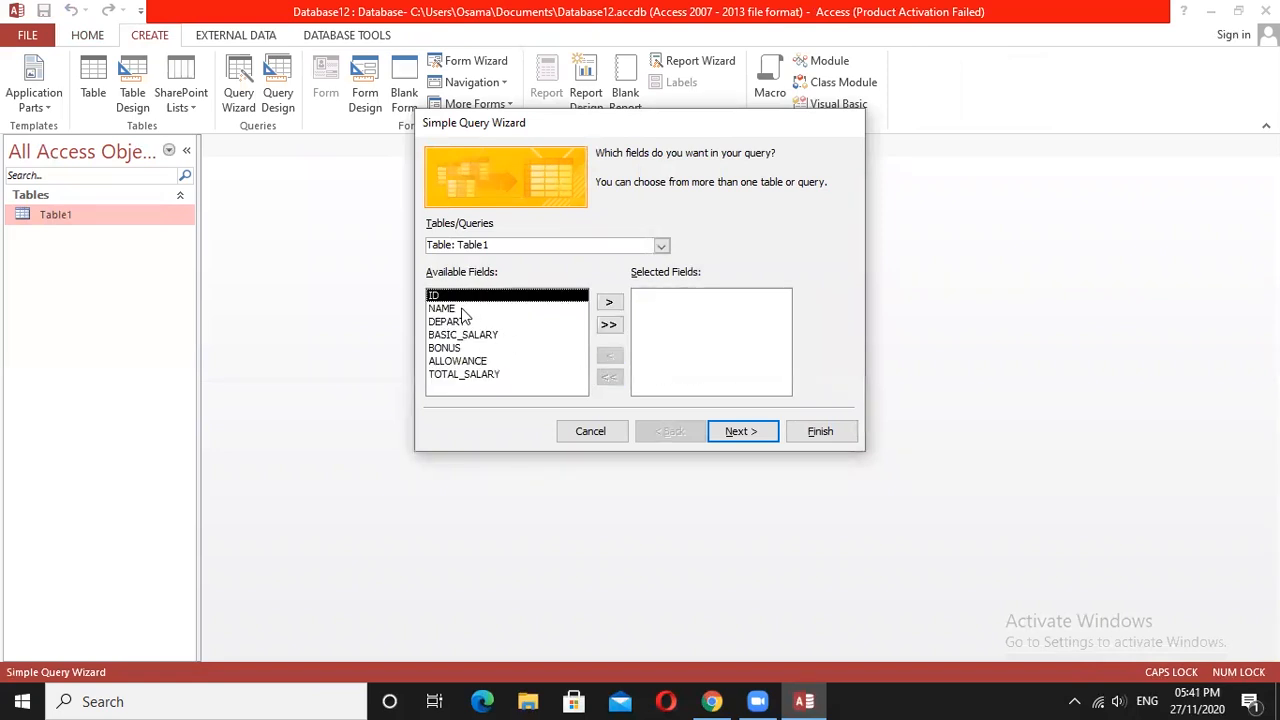
click(611, 326)
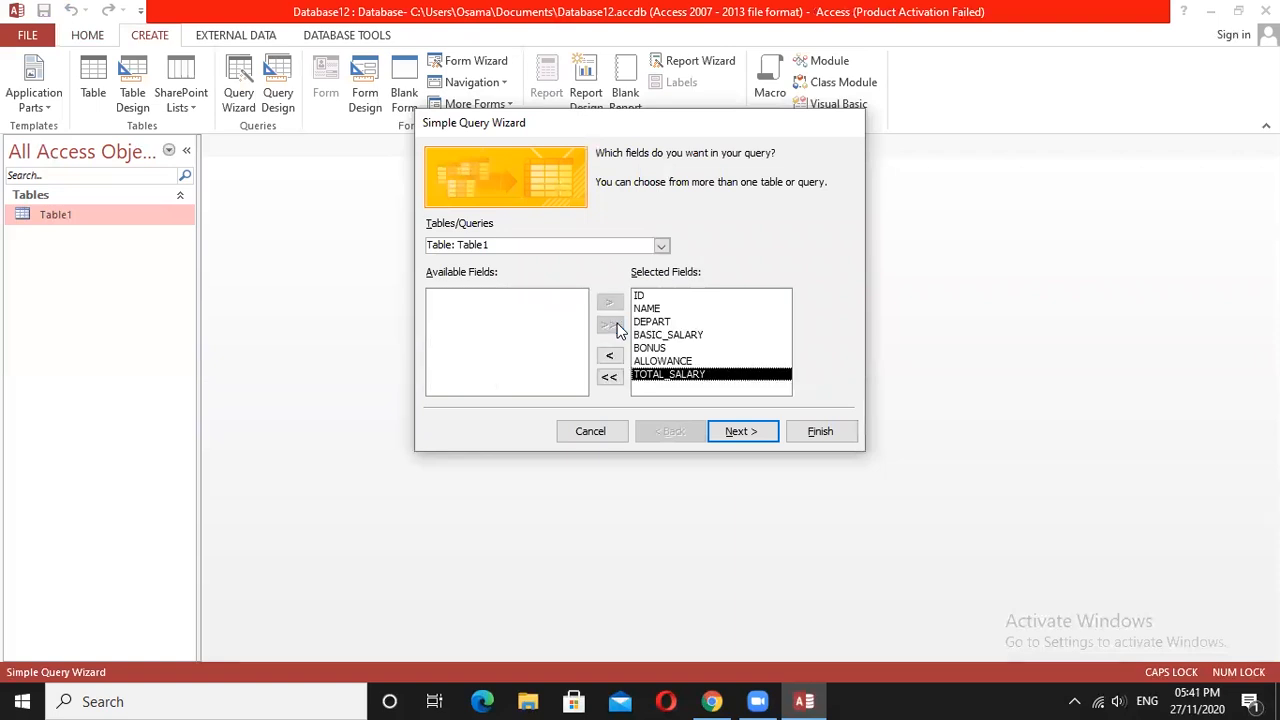
click(740, 431)
click(740, 431)
click(814, 432)
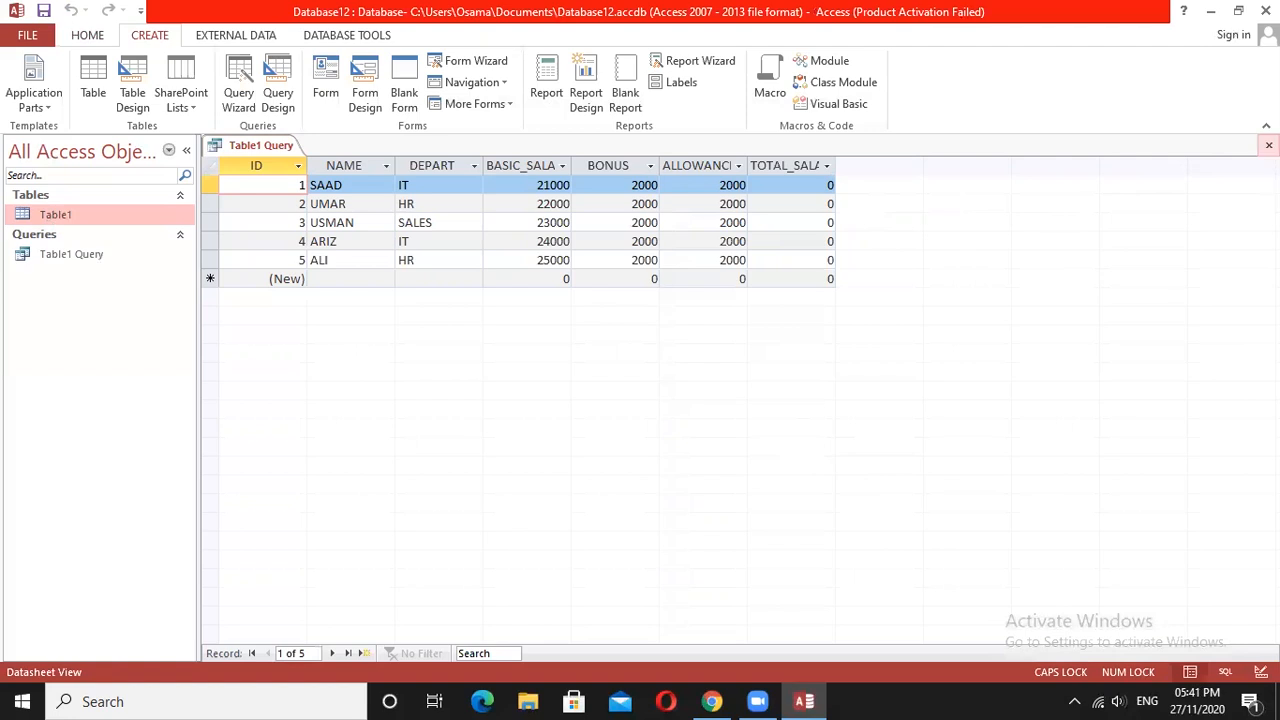
Close the query's datasheet and reopen Table1 Query in Design View.
click(1268, 145)
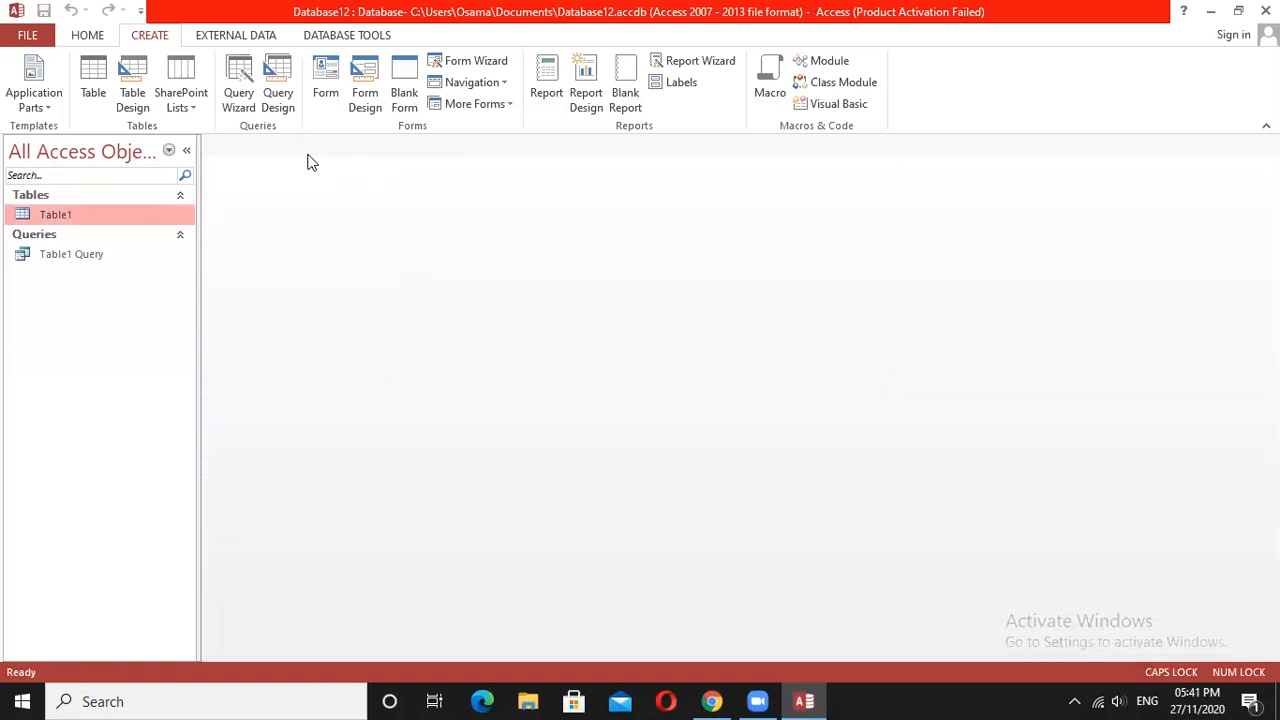
click(73, 257)
right_click(73, 257)
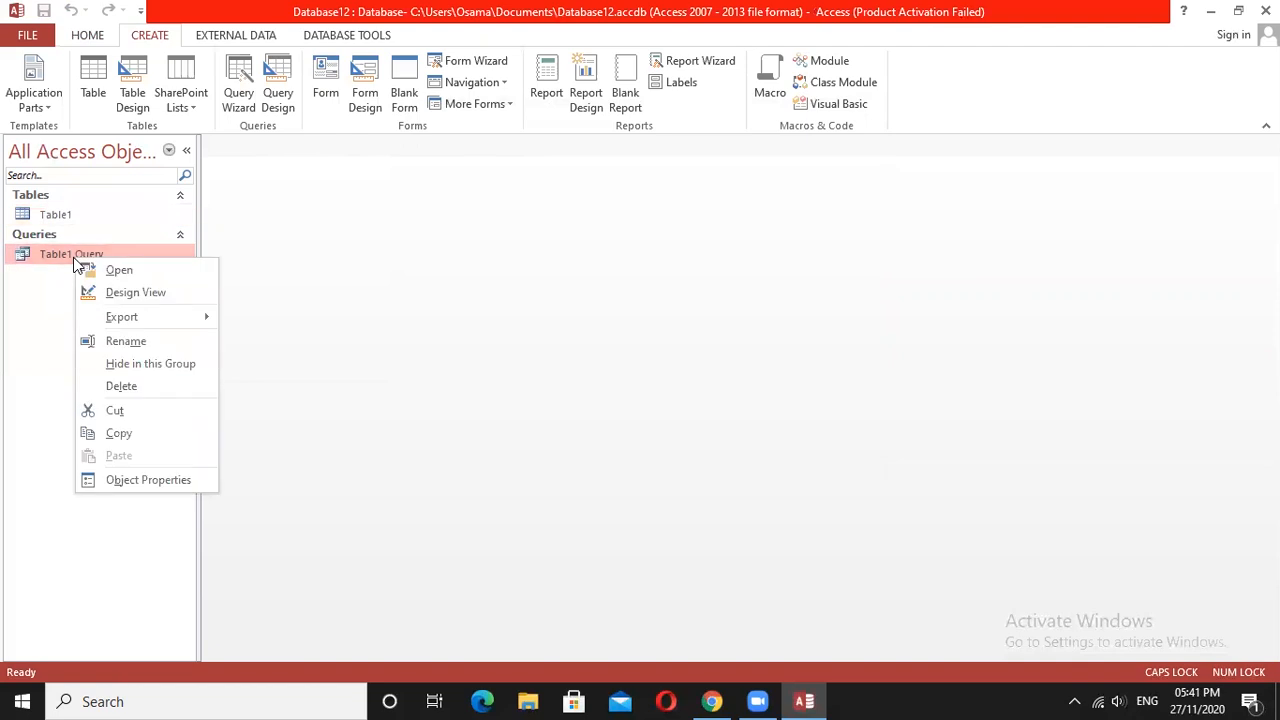
click(137, 294)
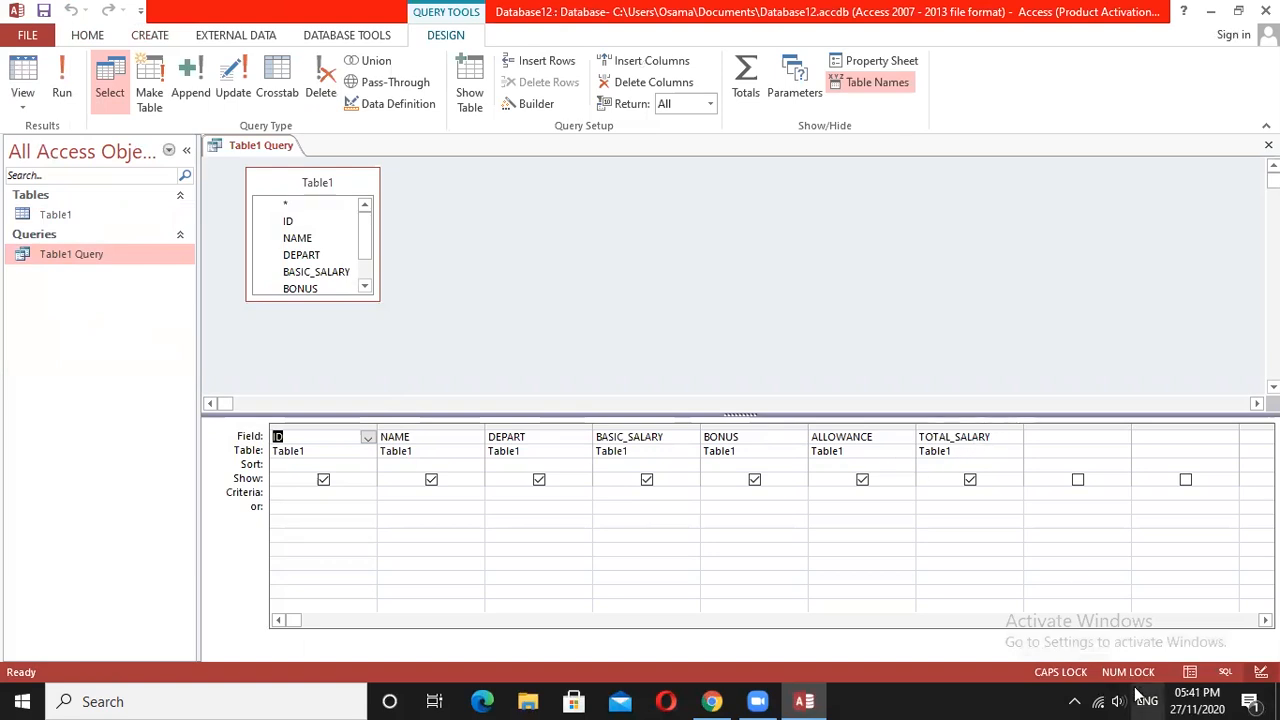
Widen the TOTAL_SALARY column in the query design grid and set its field expression to TOTAL_SALARY:BASIC_SALARY+BONUS+ALLOWANCE.
click(1265, 620)
click(1265, 620)
click(1265, 620)
click(1265, 620)
drag(374, 426, 803, 446)
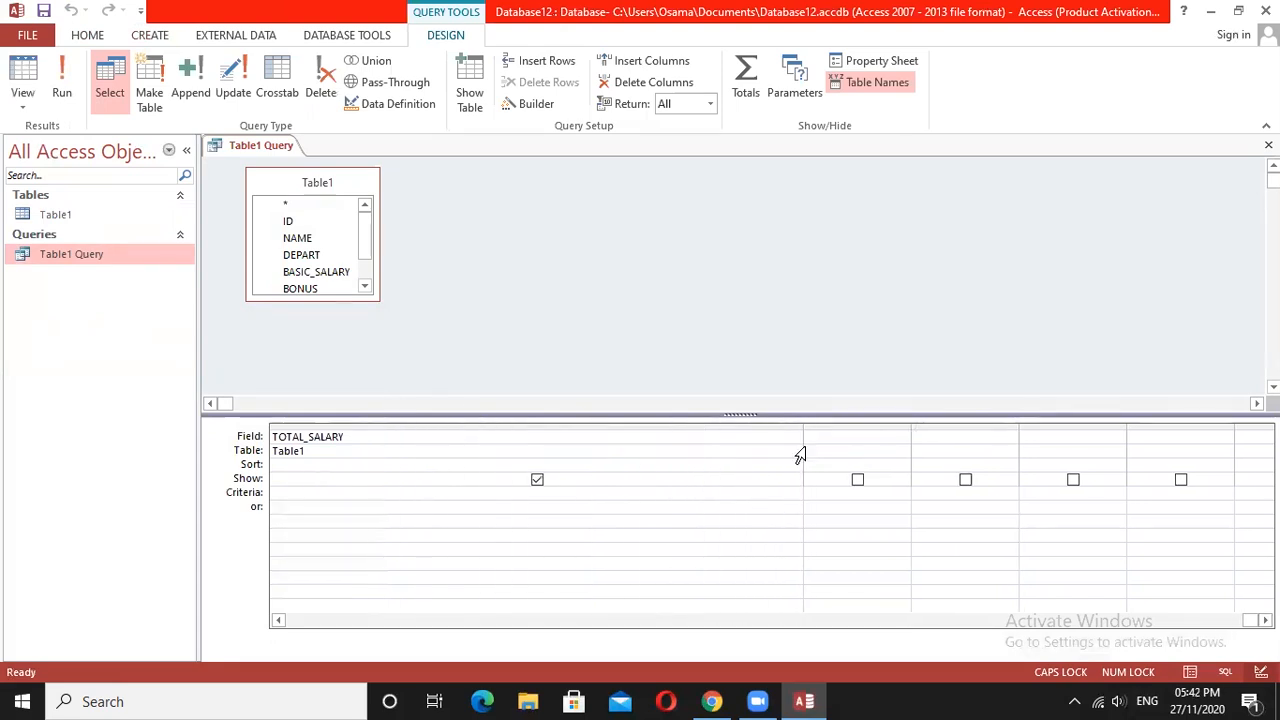
click(416, 437)
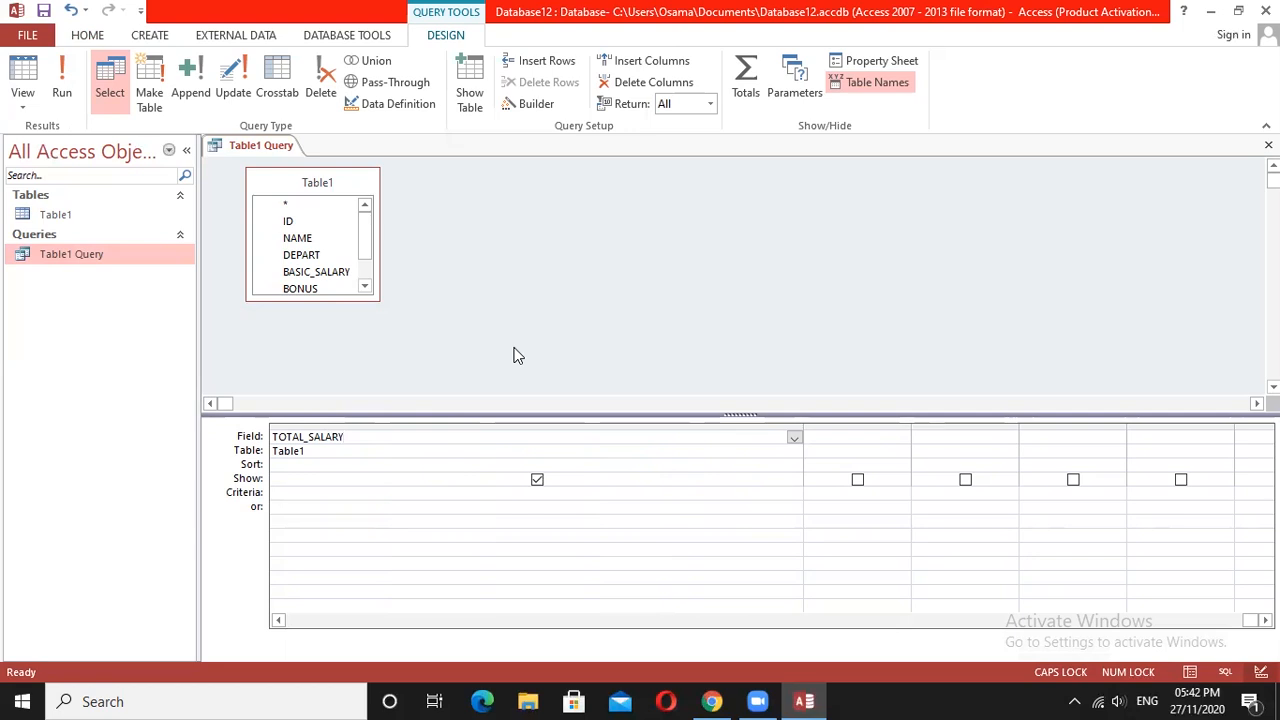
text(:BASIC_SALARY+BONUS+ALLOWANCE)
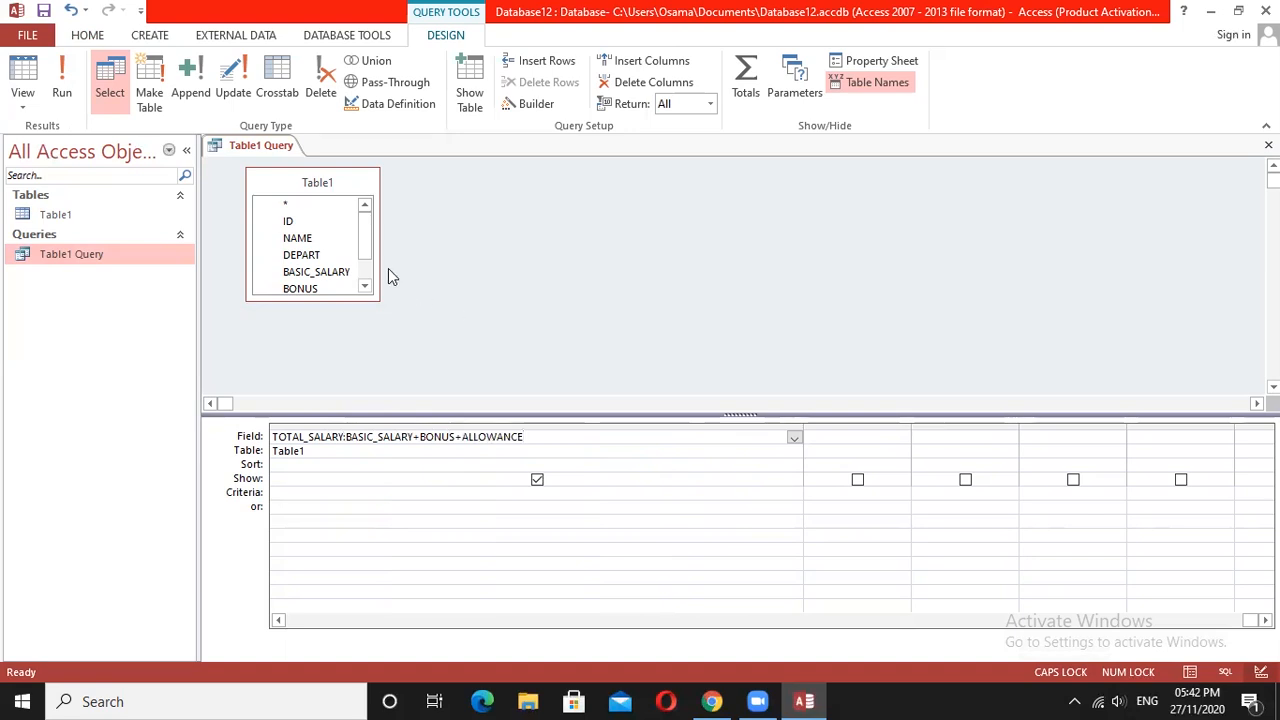
Check the expression's field names against Table1's field list and run the query.
drag(366, 246, 368, 264)
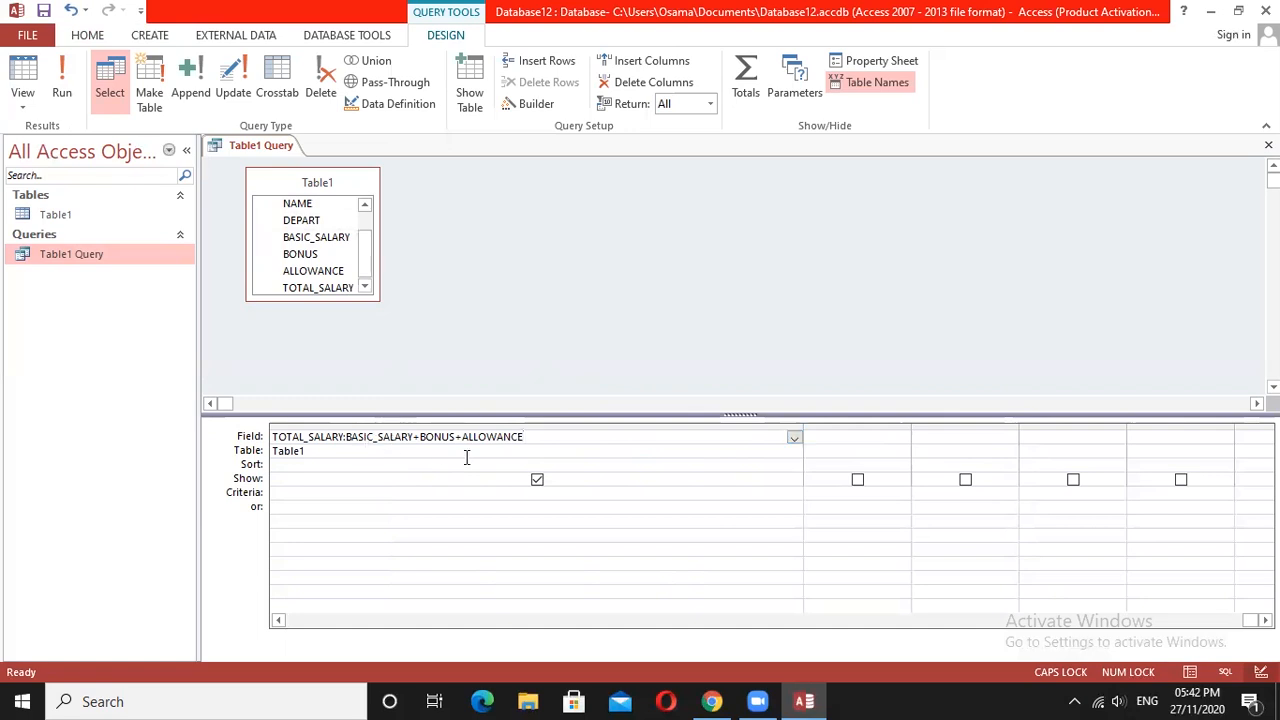
drag(530, 437, 341, 437)
click(491, 360)
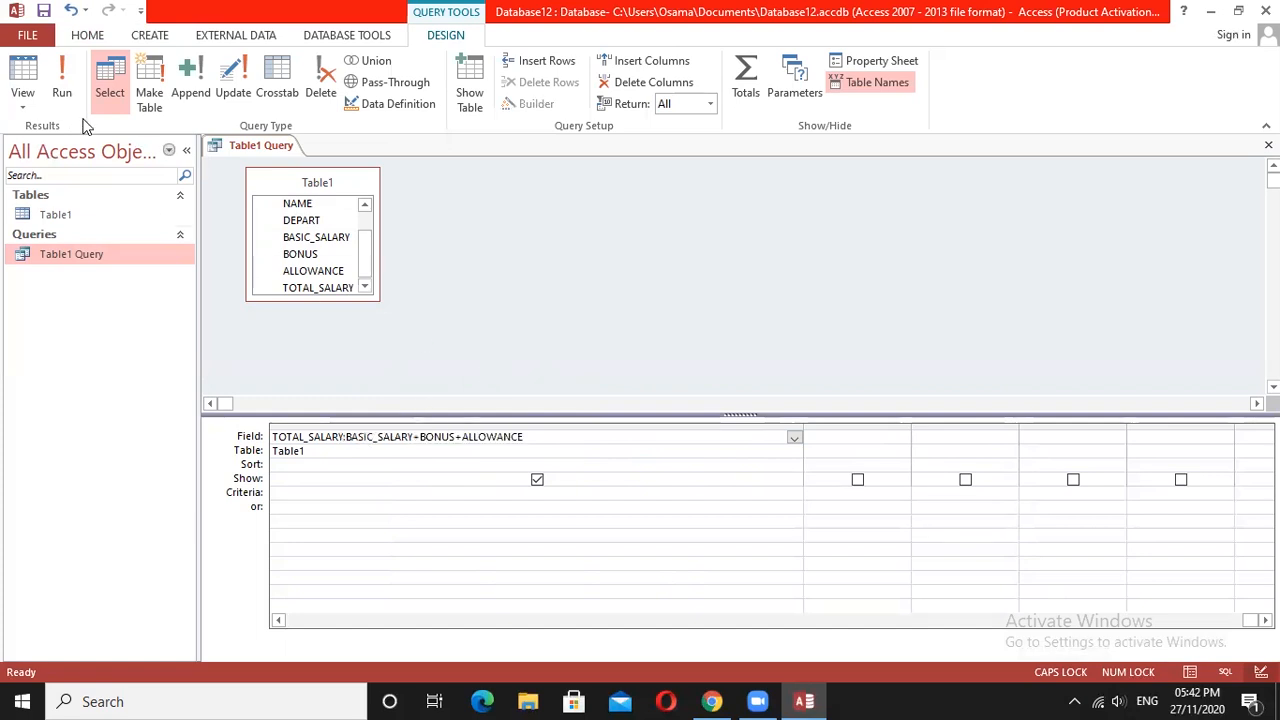
click(66, 90)
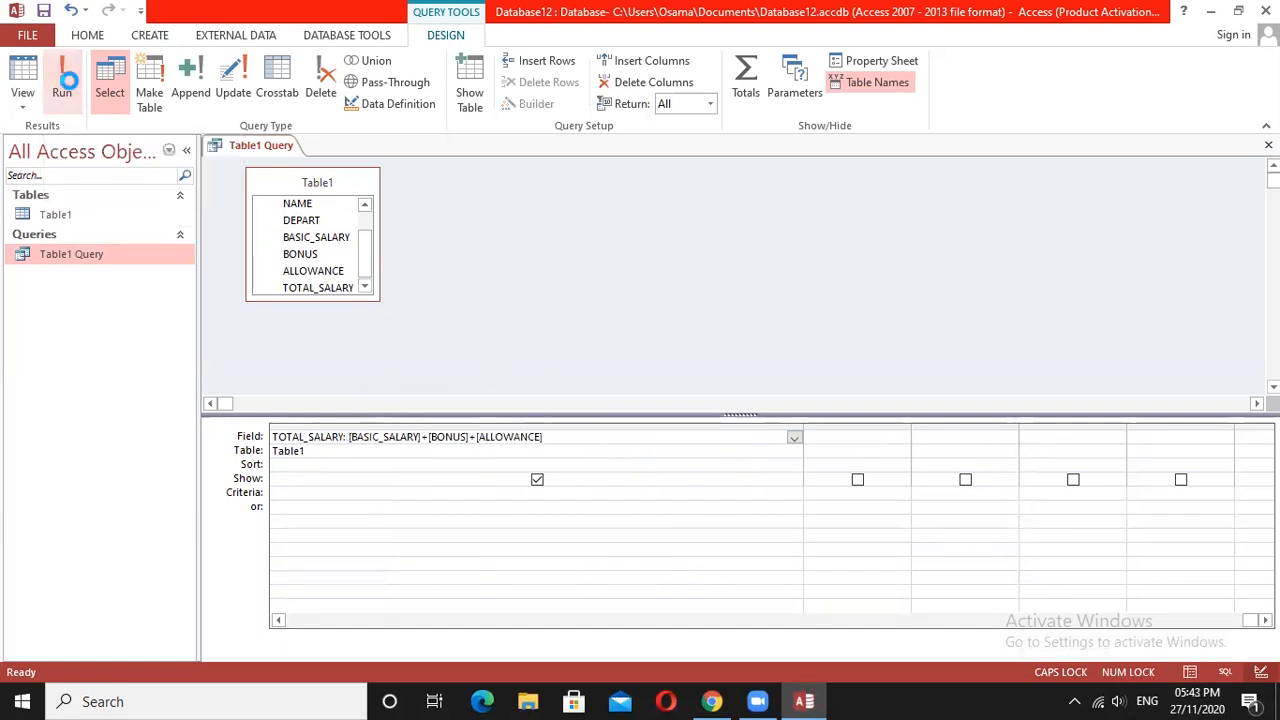